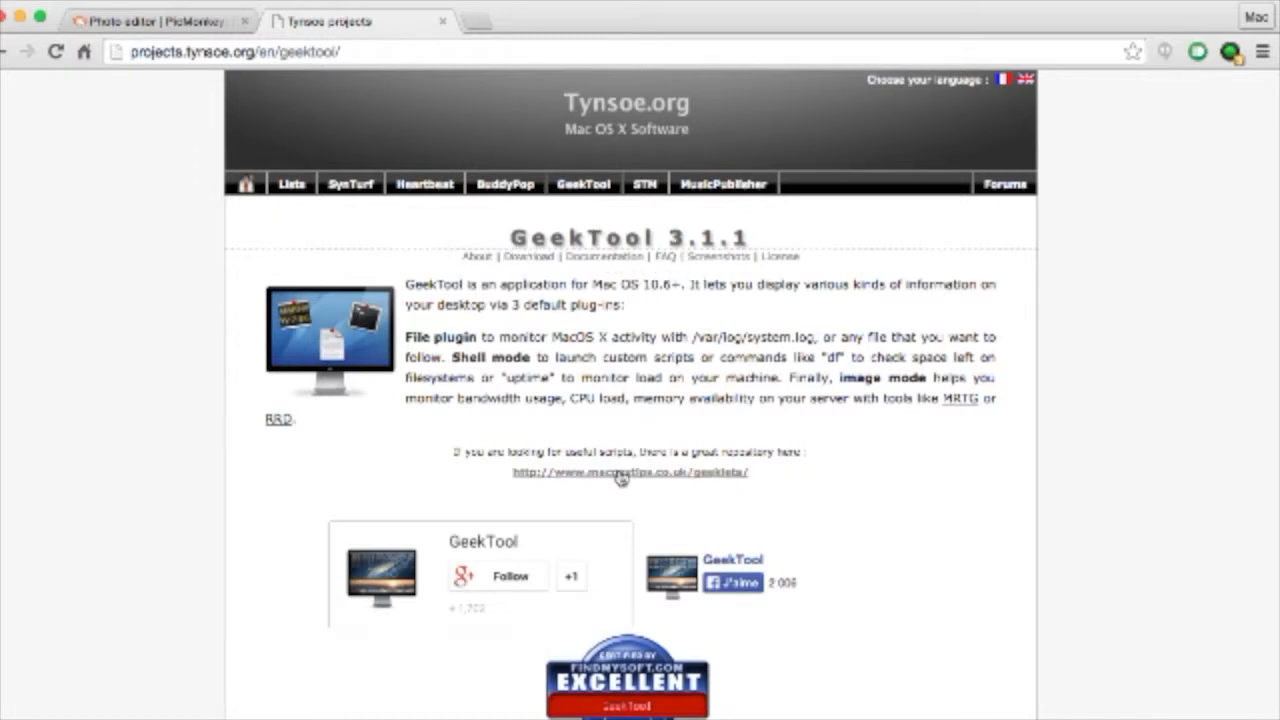
- Leave the browser and open GeekTool to show its geeklets on the desktop
{"action": "left_click", "coordinate": [20, 13]}
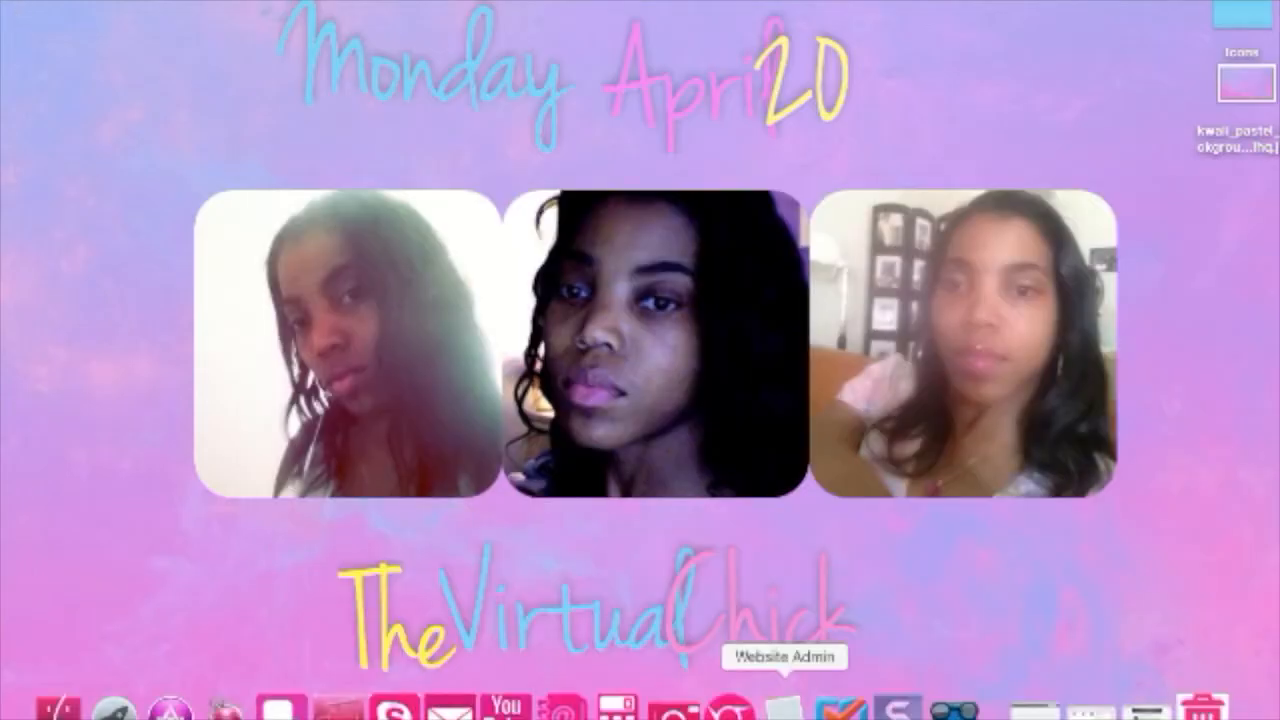
{"action": "left_click", "coordinate": [954, 710]}
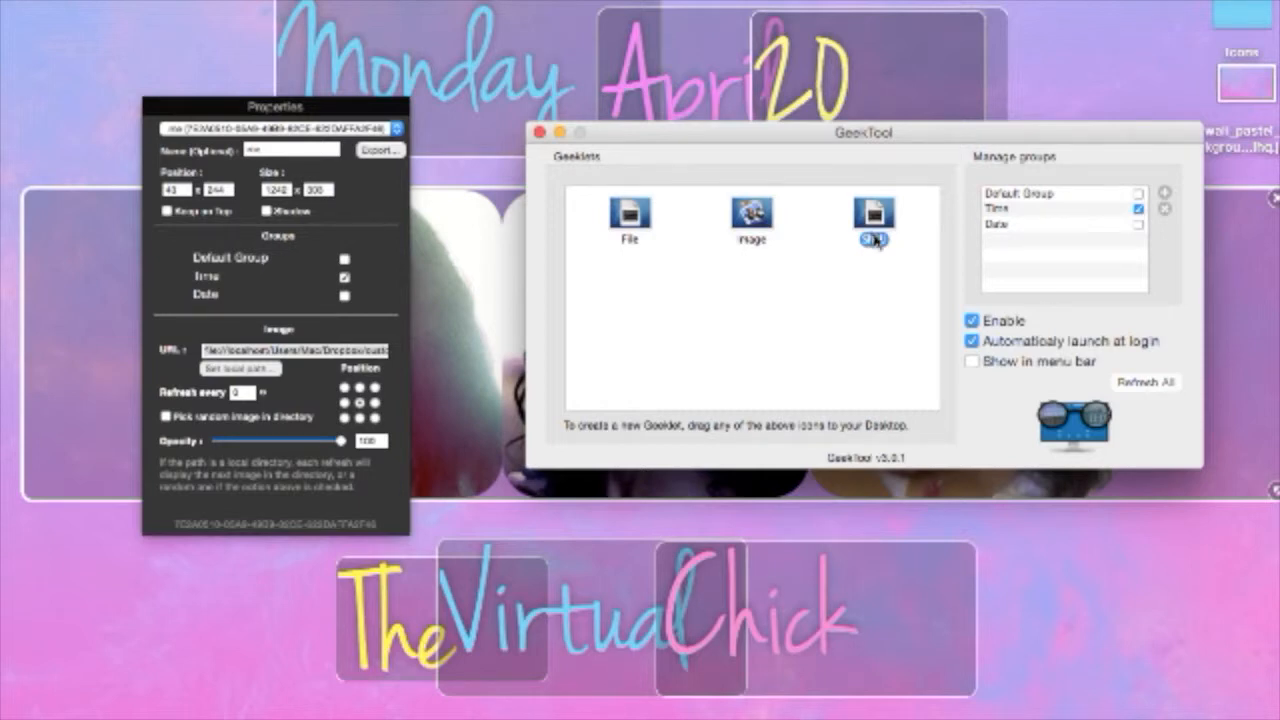
{"action": "left_click_drag", "start_coordinate": [878, 216], "coordinate": [260, 628]}
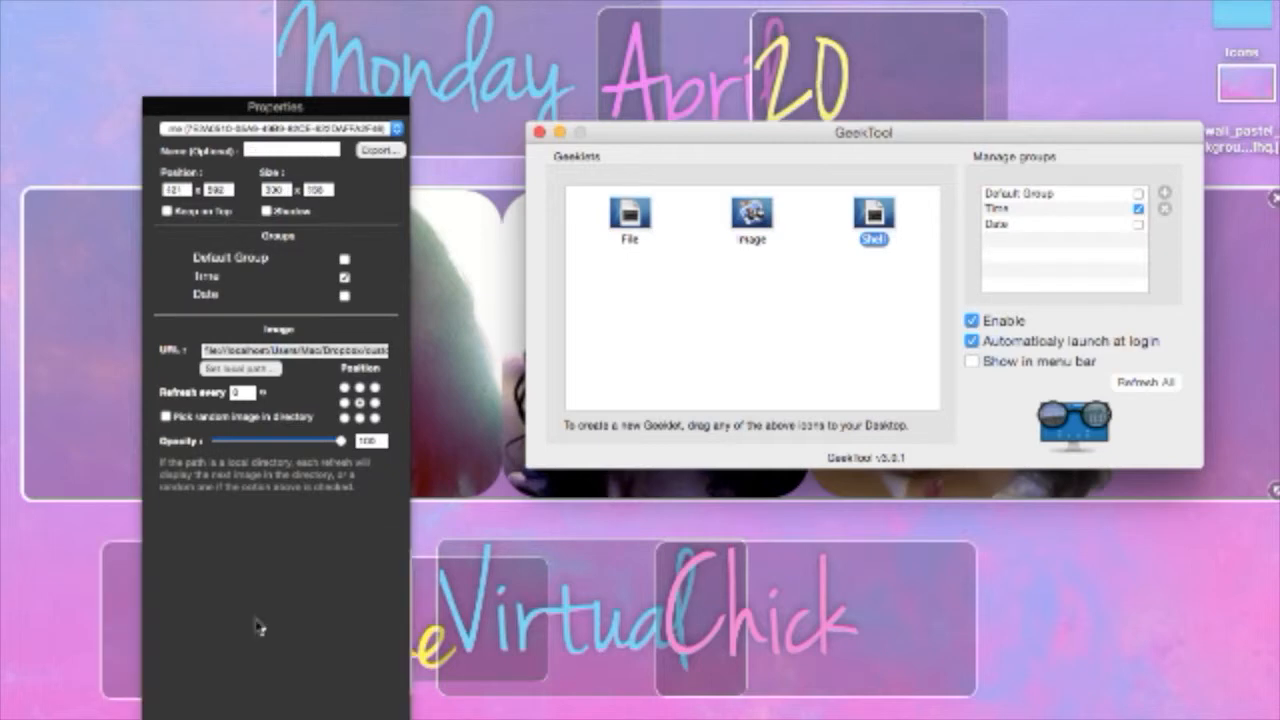
{"action": "left_click", "coordinate": [120, 620]}
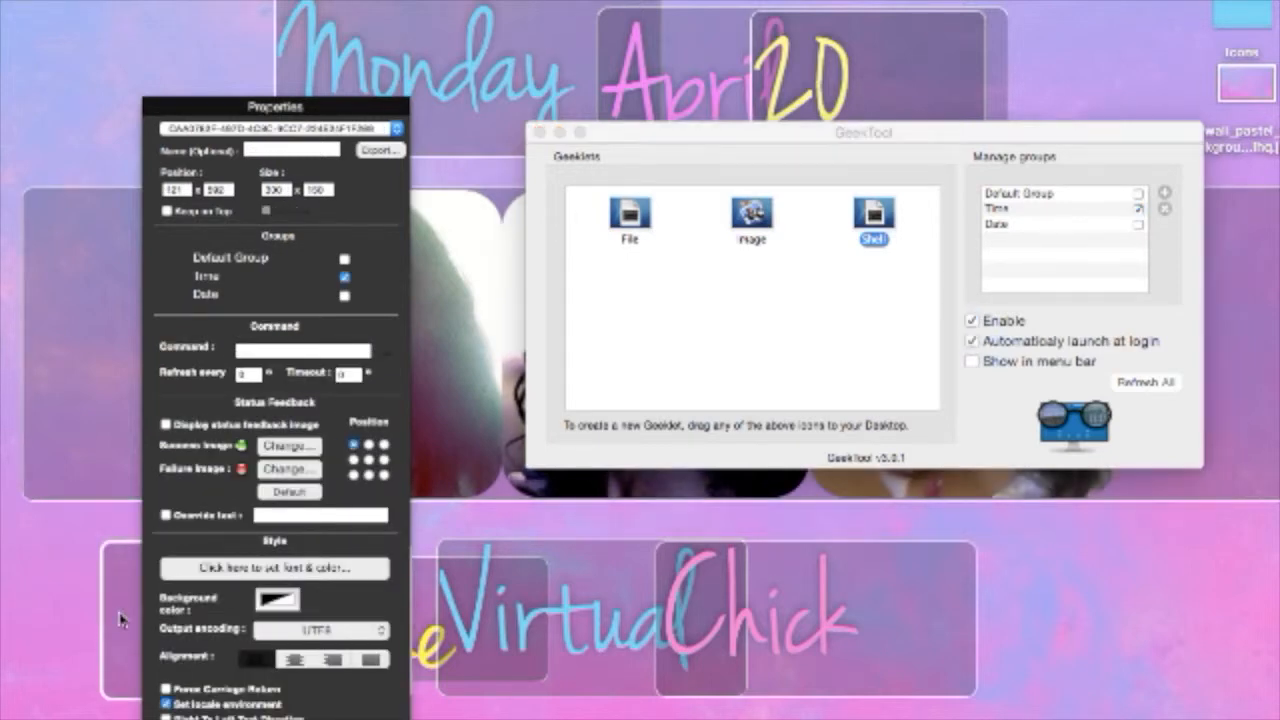
{"action": "left_click_drag", "start_coordinate": [120, 620], "coordinate": [10, 82]}
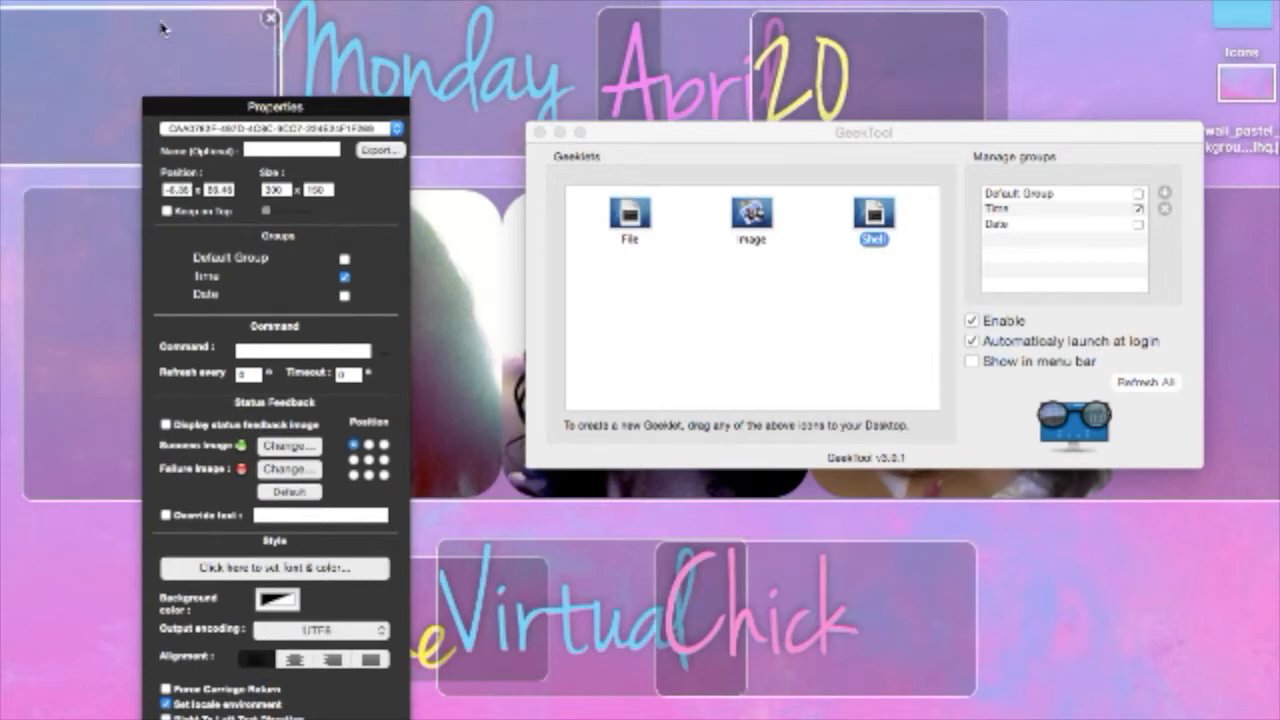
{"action": "left_click", "coordinate": [271, 18]}
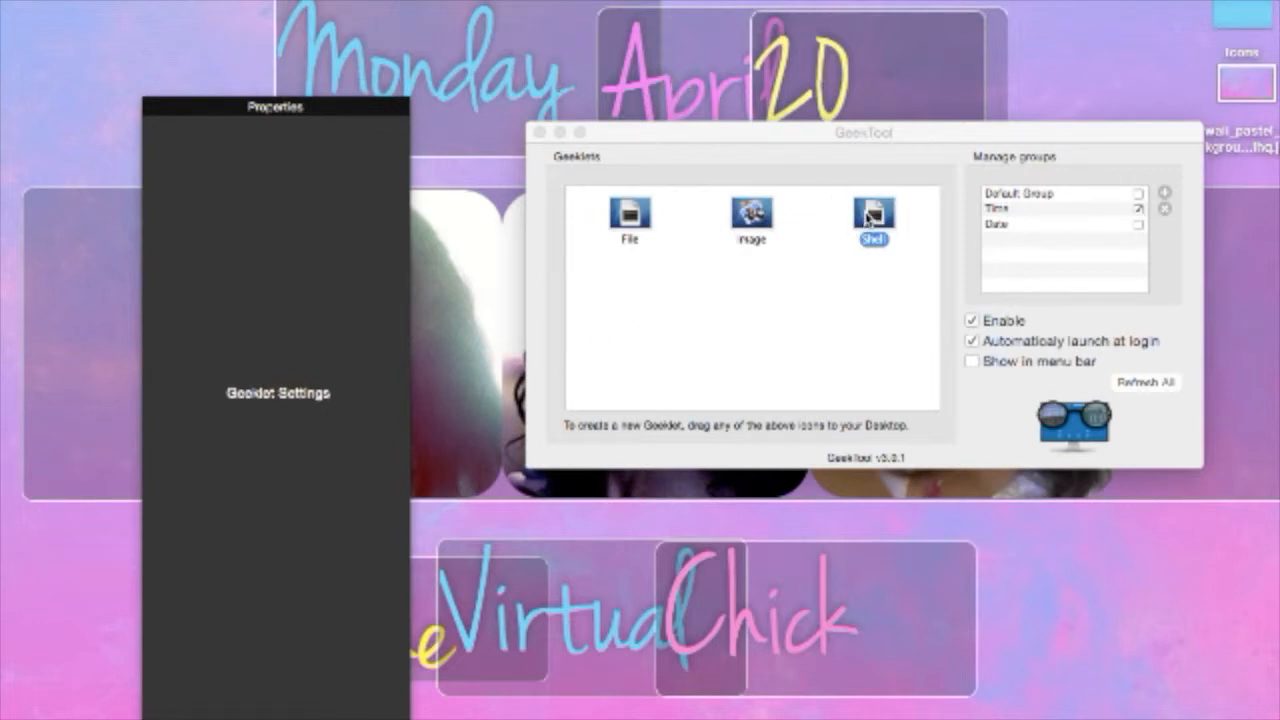
- Examine the weekday geeklet's command and font settings, moving the font window clear of the desktop text
{"action": "left_click", "coordinate": [420, 50]}
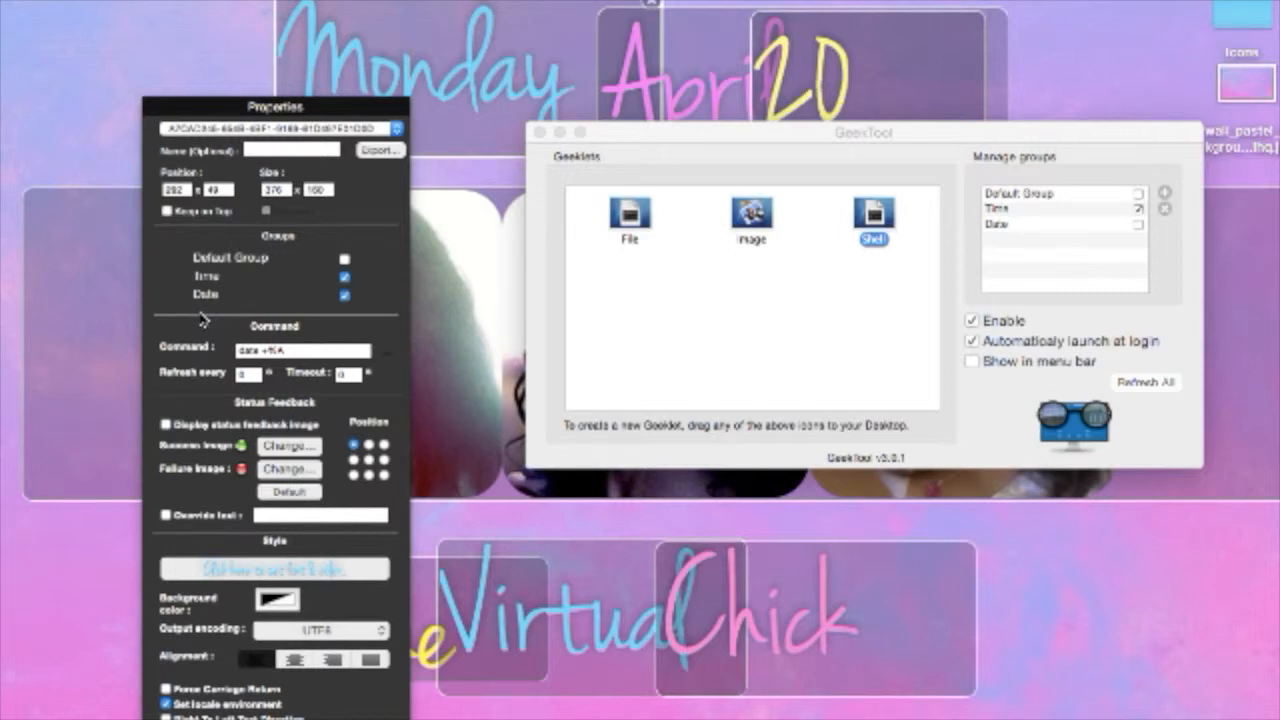
{"action": "left_click", "coordinate": [341, 577]}
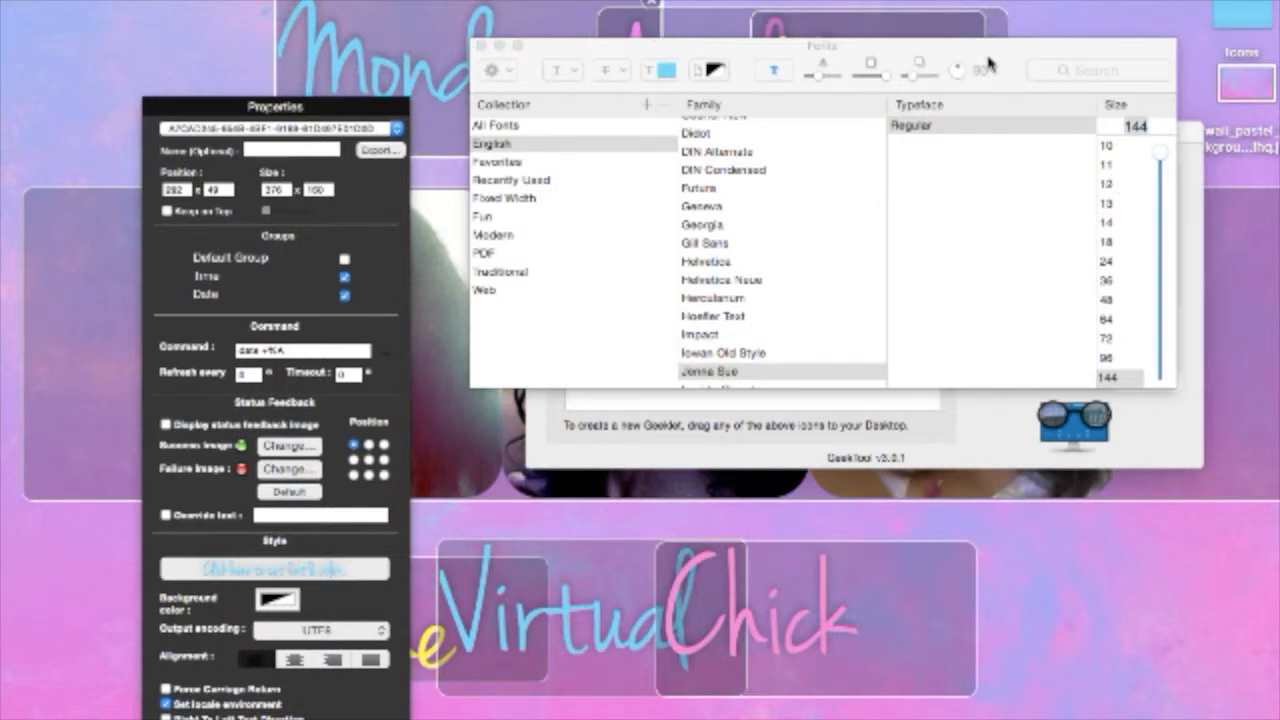
{"action": "left_click_drag", "start_coordinate": [988, 63], "coordinate": [1000, 261]}
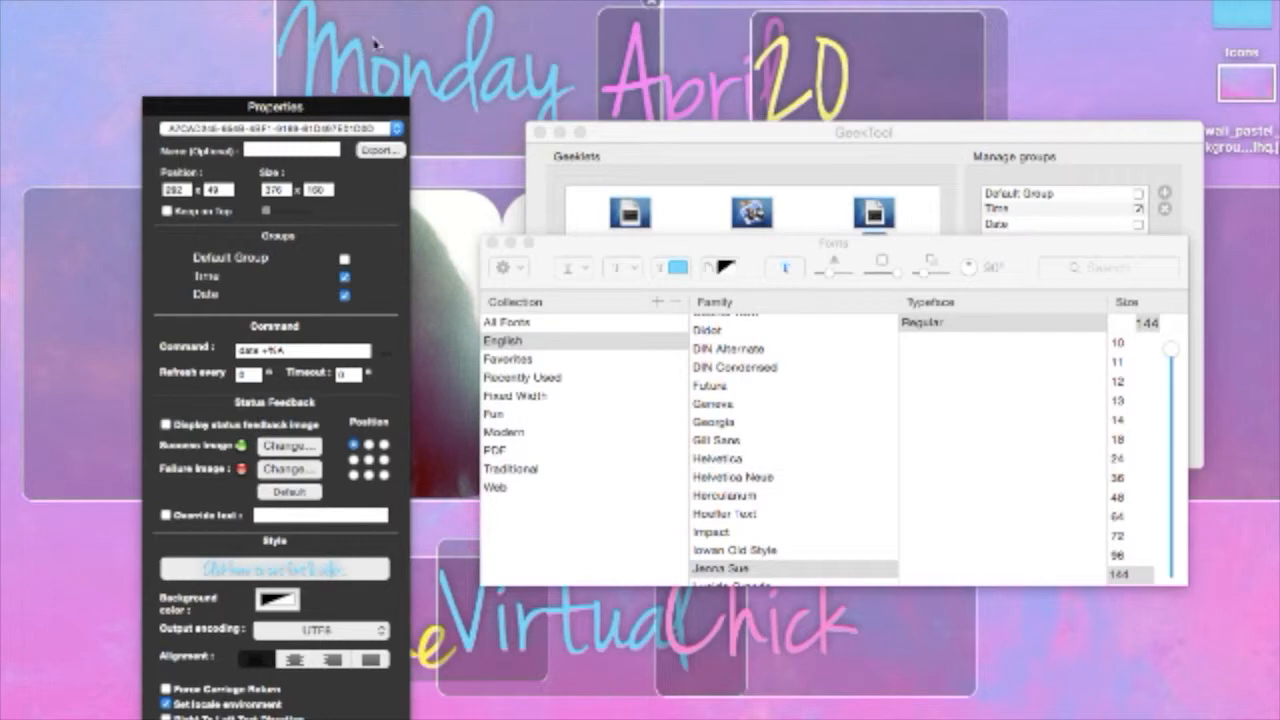
- Move the day-number geeklet to the left of the weekday, and return it to the right of the month
{"action": "left_click_drag", "start_coordinate": [920, 87], "coordinate": [245, 66]}
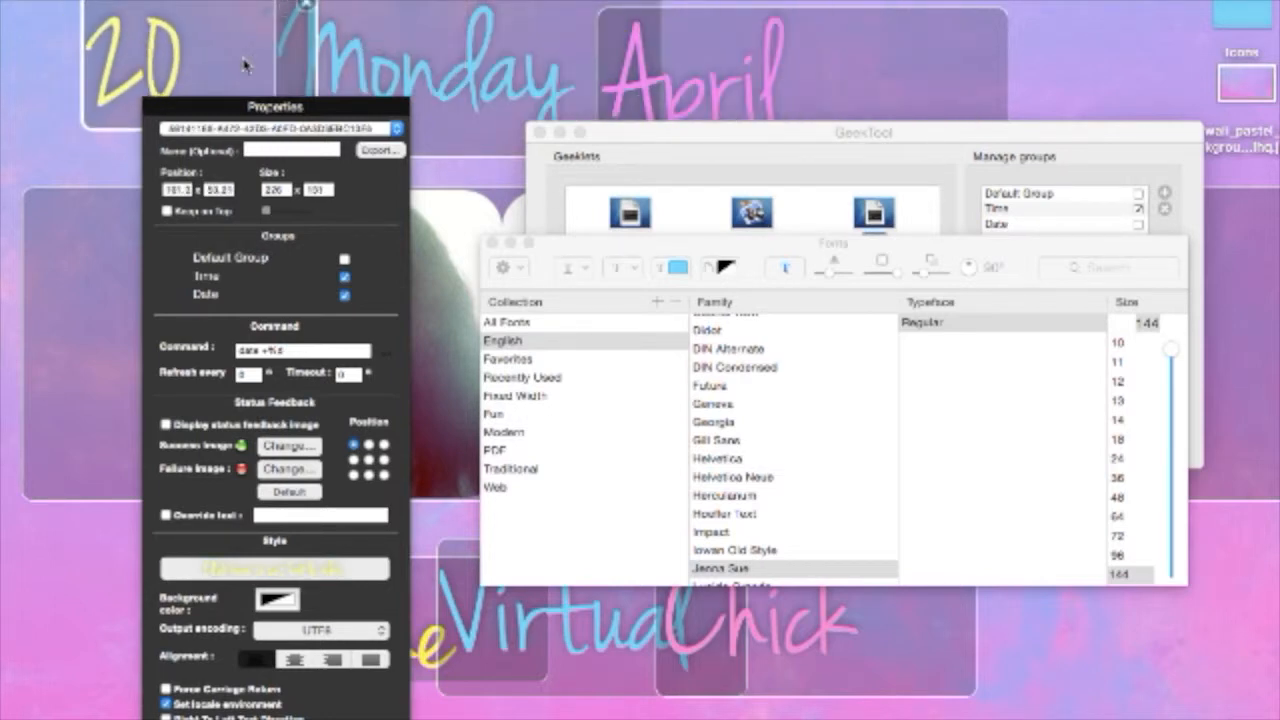
{"action": "left_click", "coordinate": [1092, 42]}
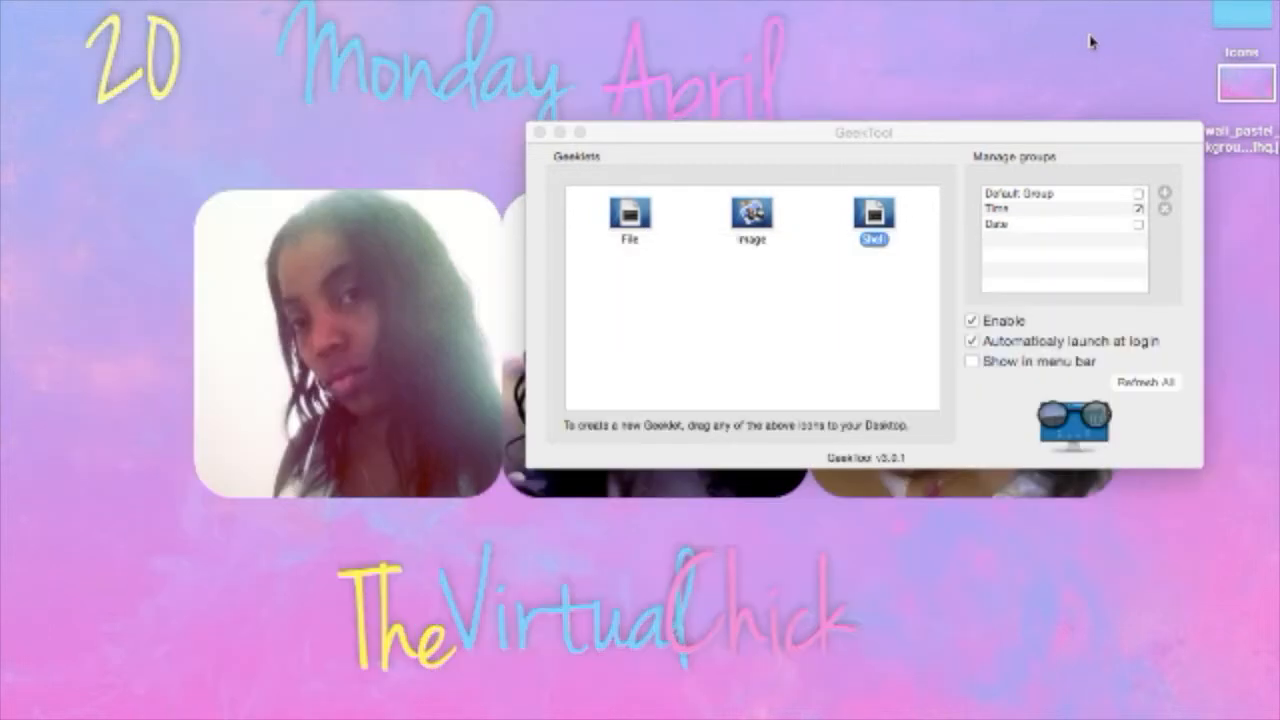
{"action": "left_click", "coordinate": [890, 224]}
{"action": "left_click_drag", "start_coordinate": [258, 60], "coordinate": [918, 66]}
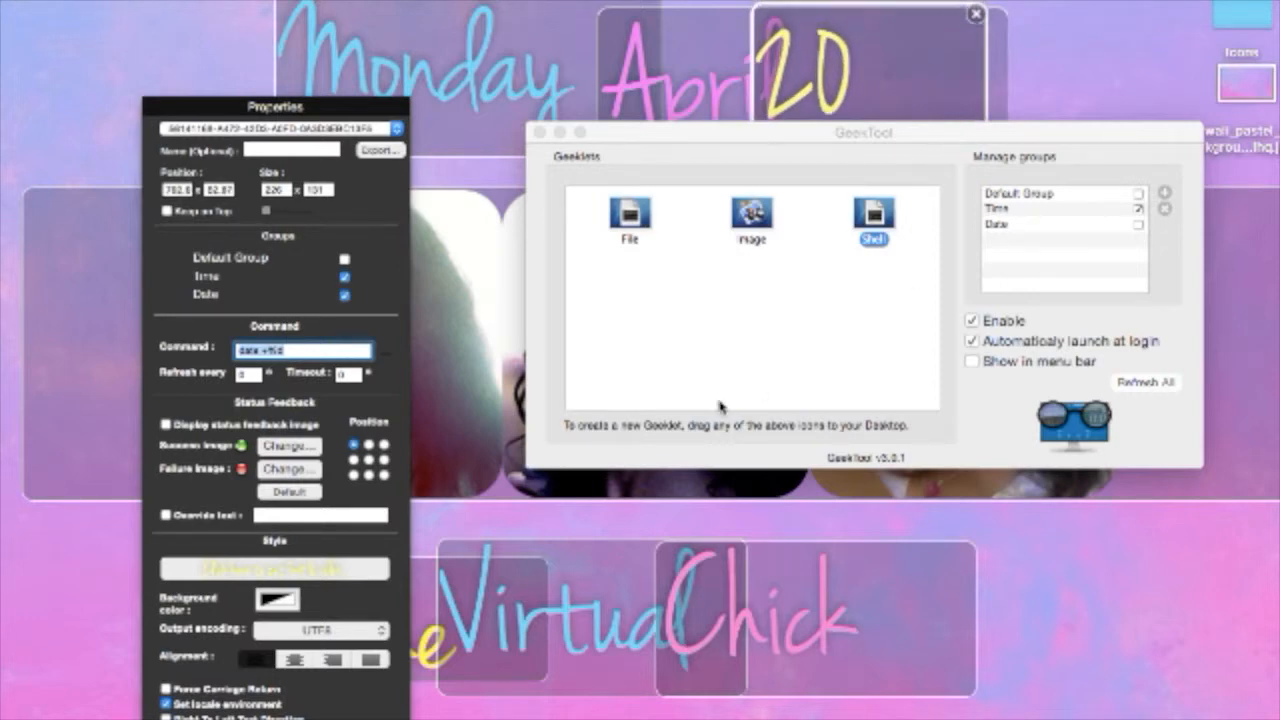
- Review the day-number geeklet's font settings and compare the commands of the month and day-number geeklets
{"action": "left_click", "coordinate": [252, 571]}
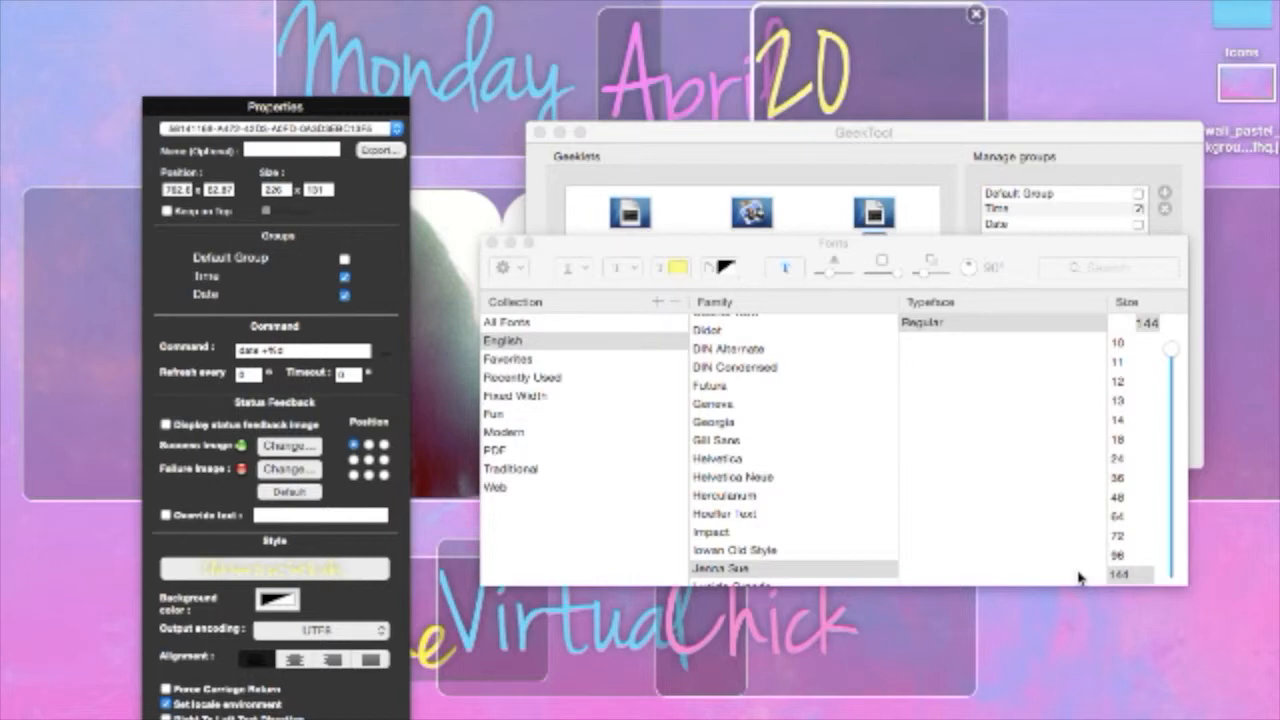
{"action": "left_click", "coordinate": [492, 243]}
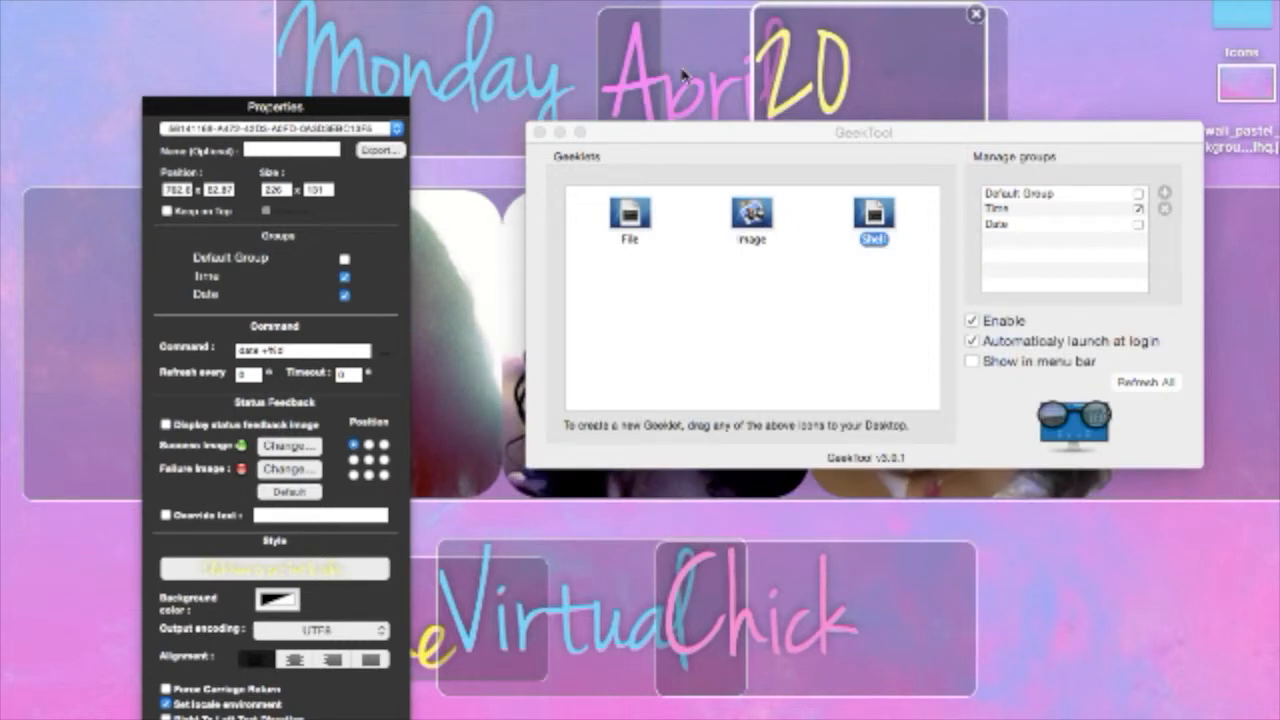
{"action": "left_click", "coordinate": [703, 93]}
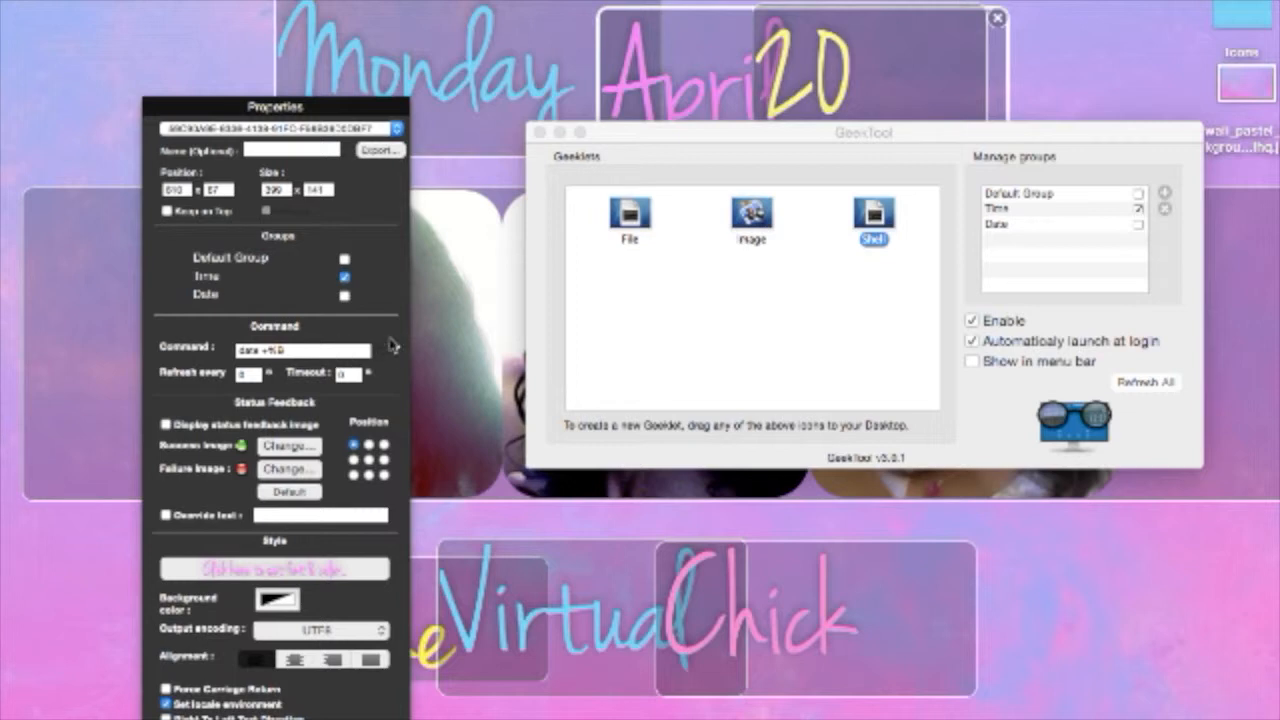
{"action": "left_click", "coordinate": [822, 80]}
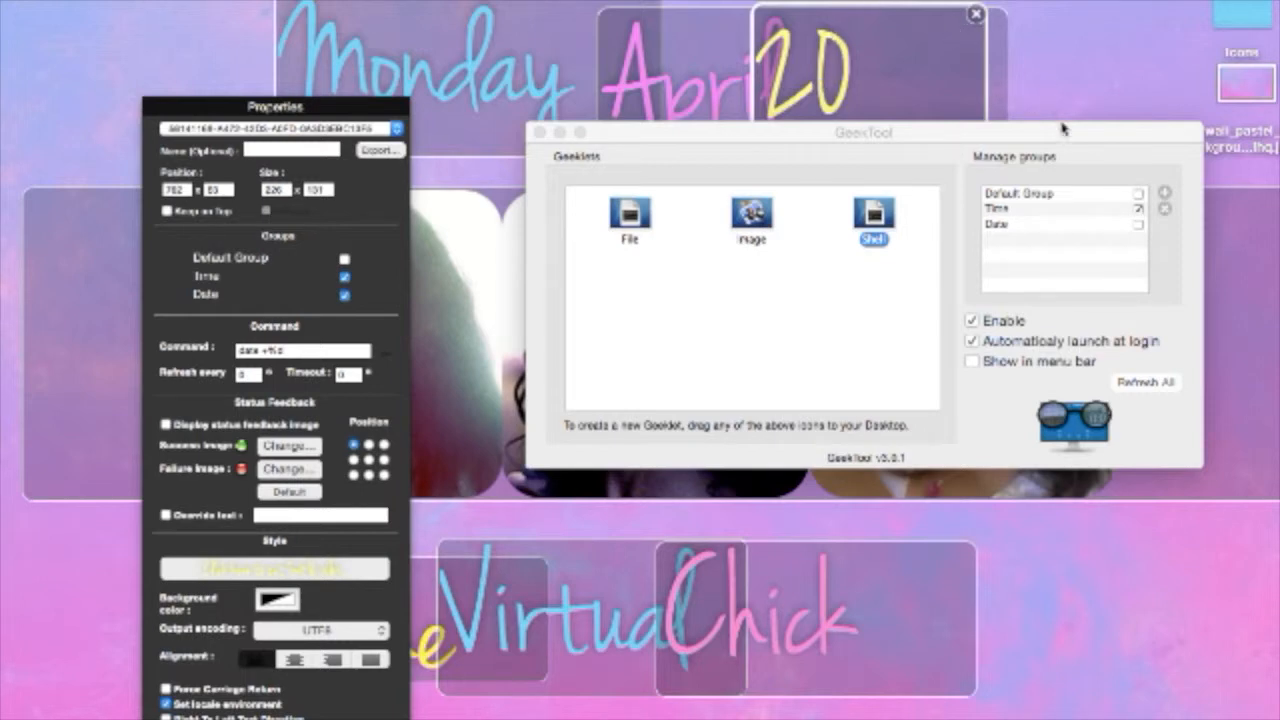
{"action": "left_click", "coordinate": [1062, 68]}
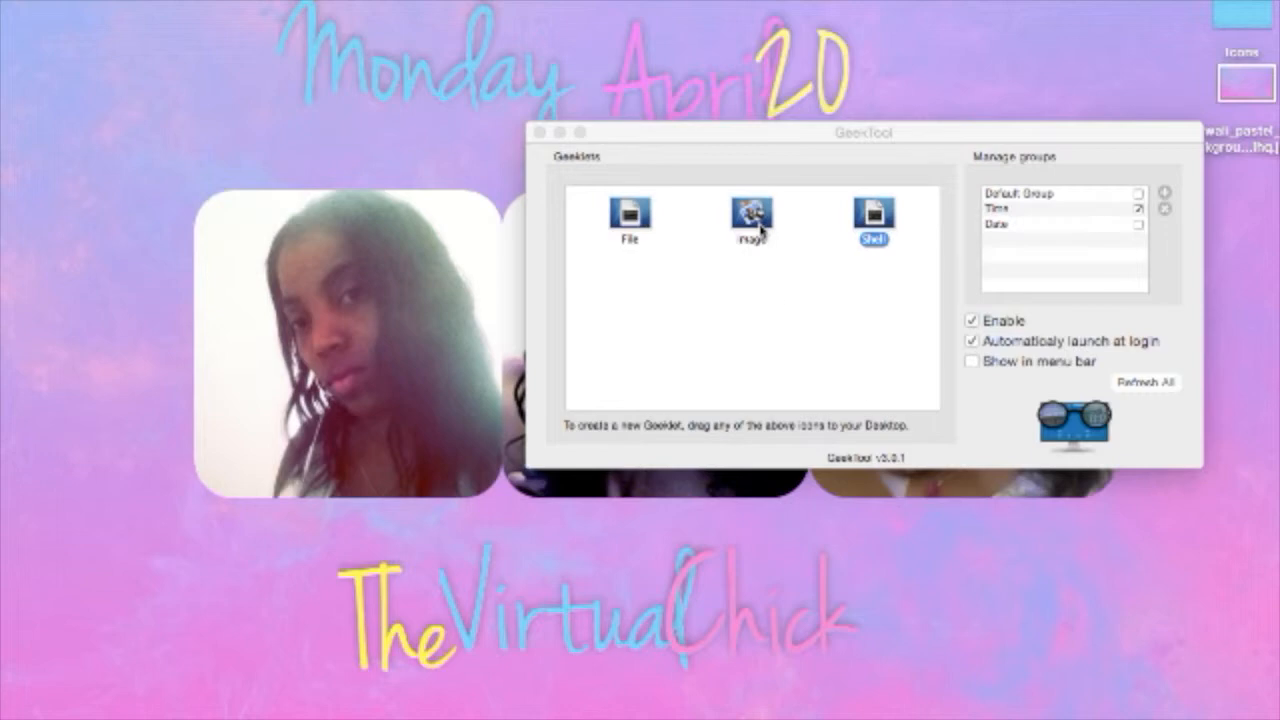
- Switch to PicMonkey in the browser and start a collage with the pastel background JPG from the Desktop folder
{"action": "mouse_move", "coordinate": [1160, 712]}
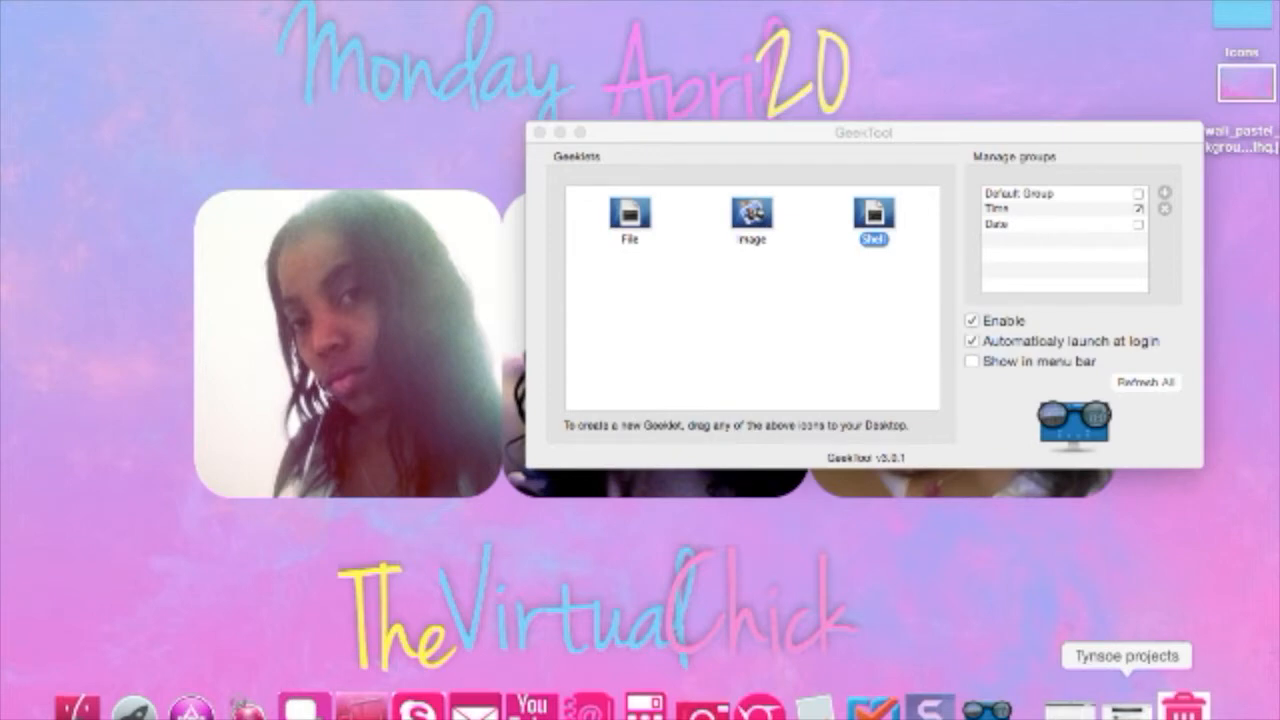
{"action": "left_click", "coordinate": [1127, 712]}
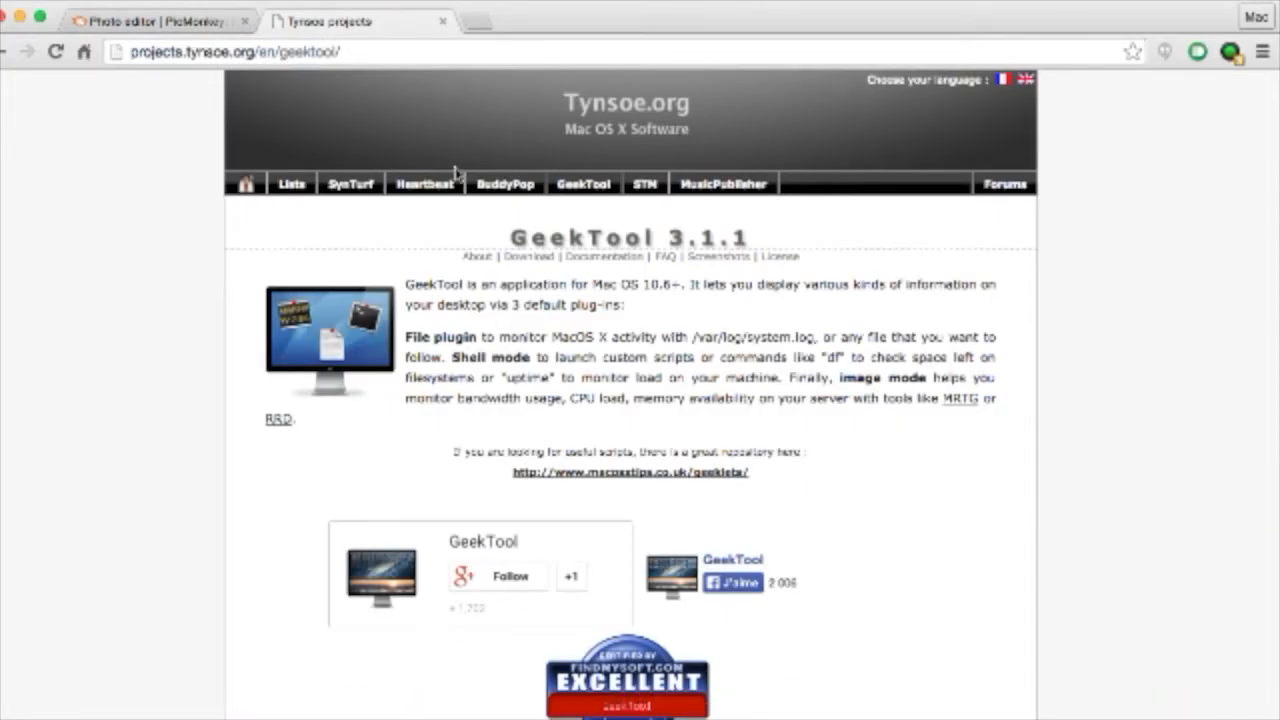
{"action": "left_click", "coordinate": [205, 22]}
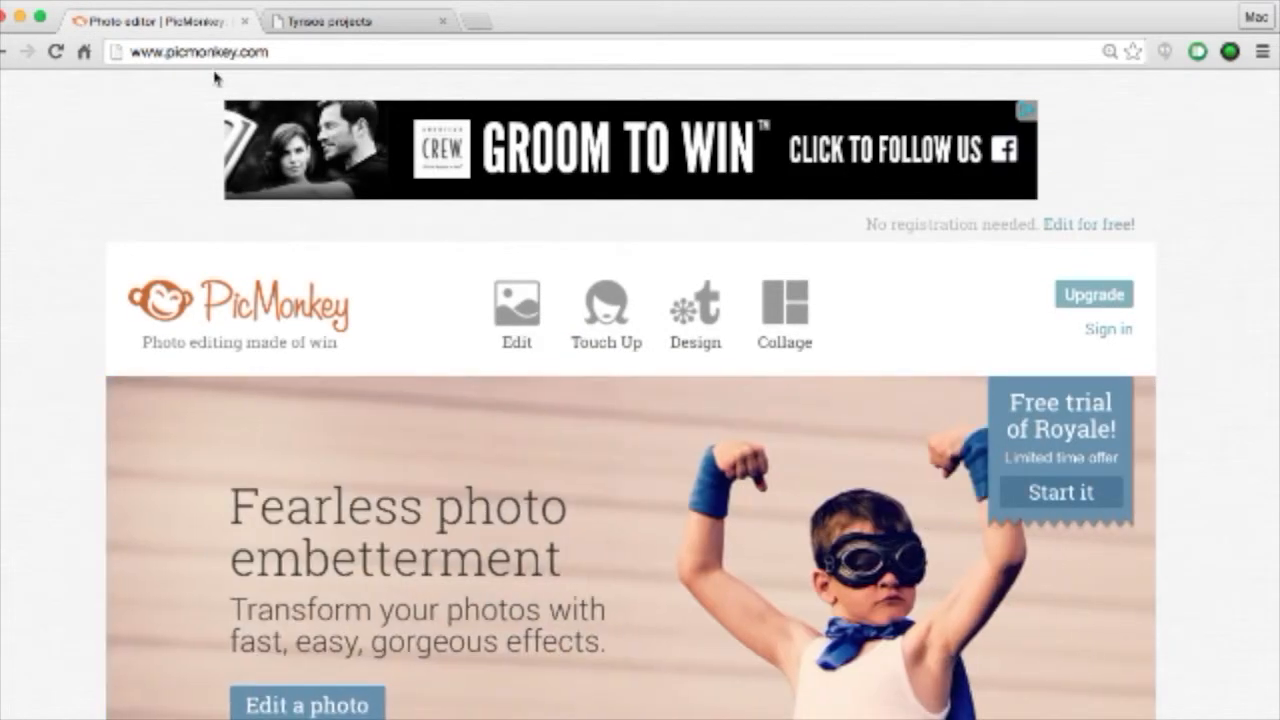
{"action": "left_click", "coordinate": [508, 295]}
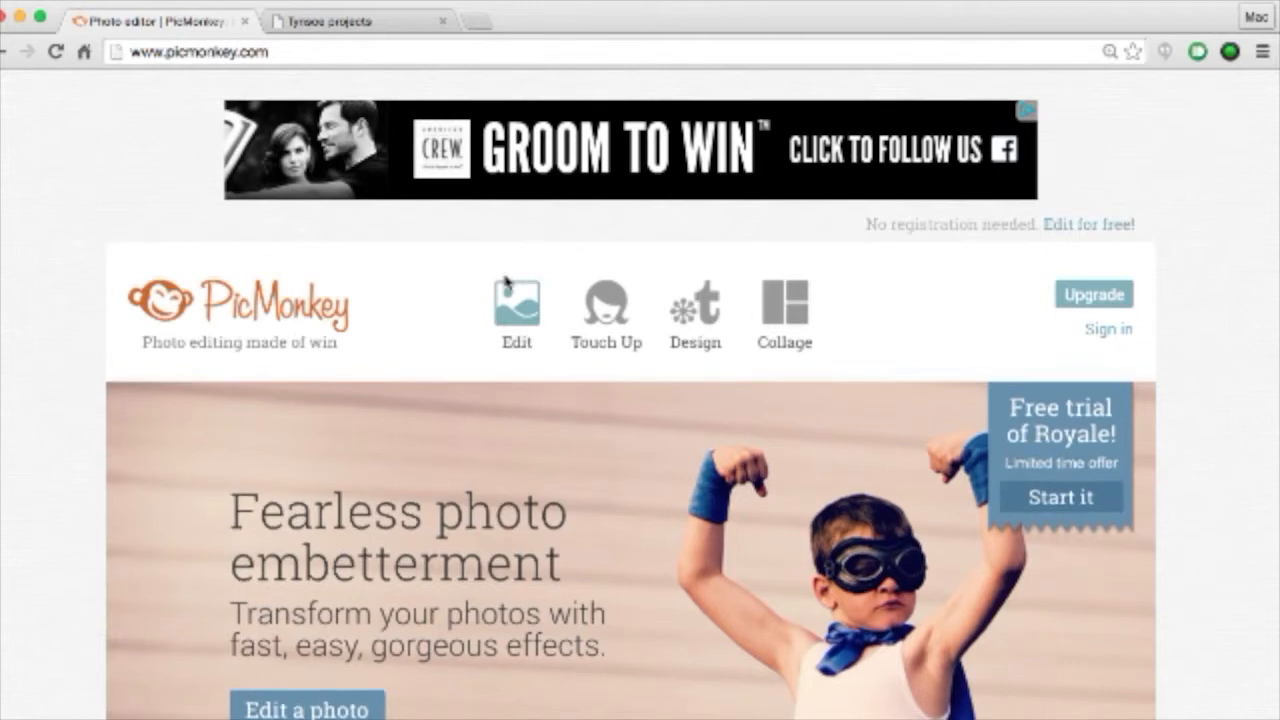
{"action": "left_click", "coordinate": [783, 305]}
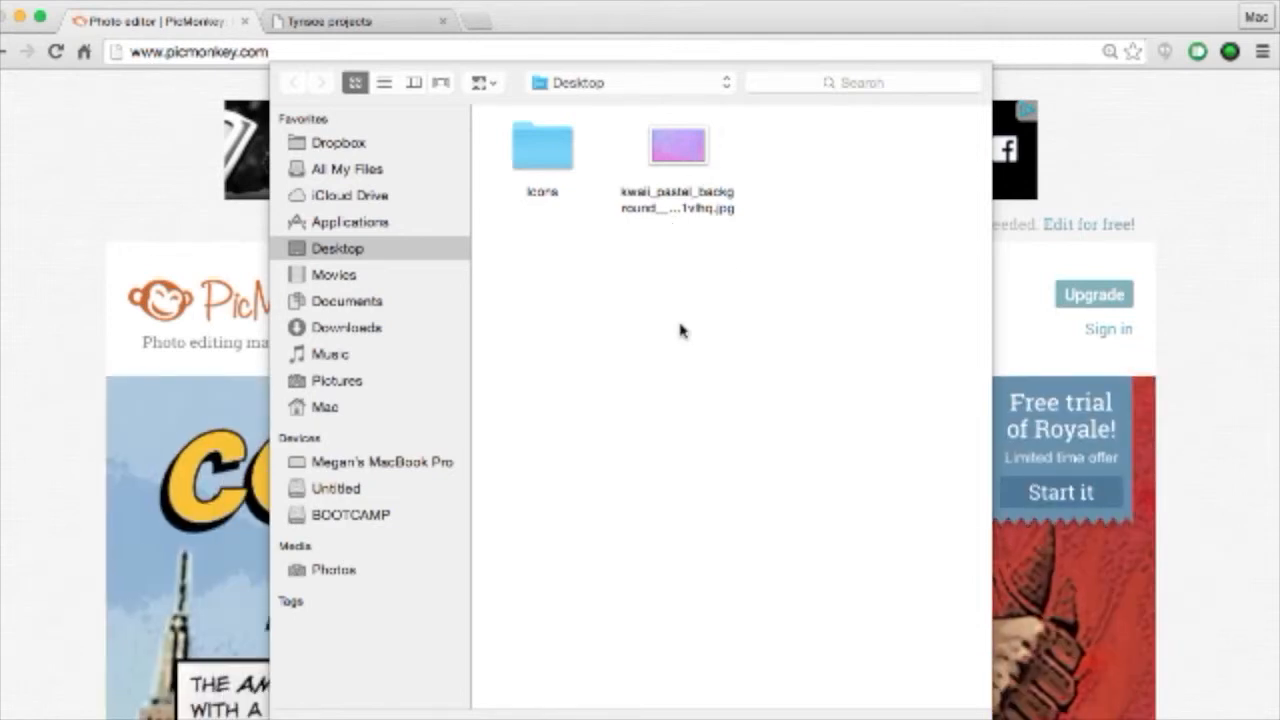
{"action": "left_click", "coordinate": [666, 152]}
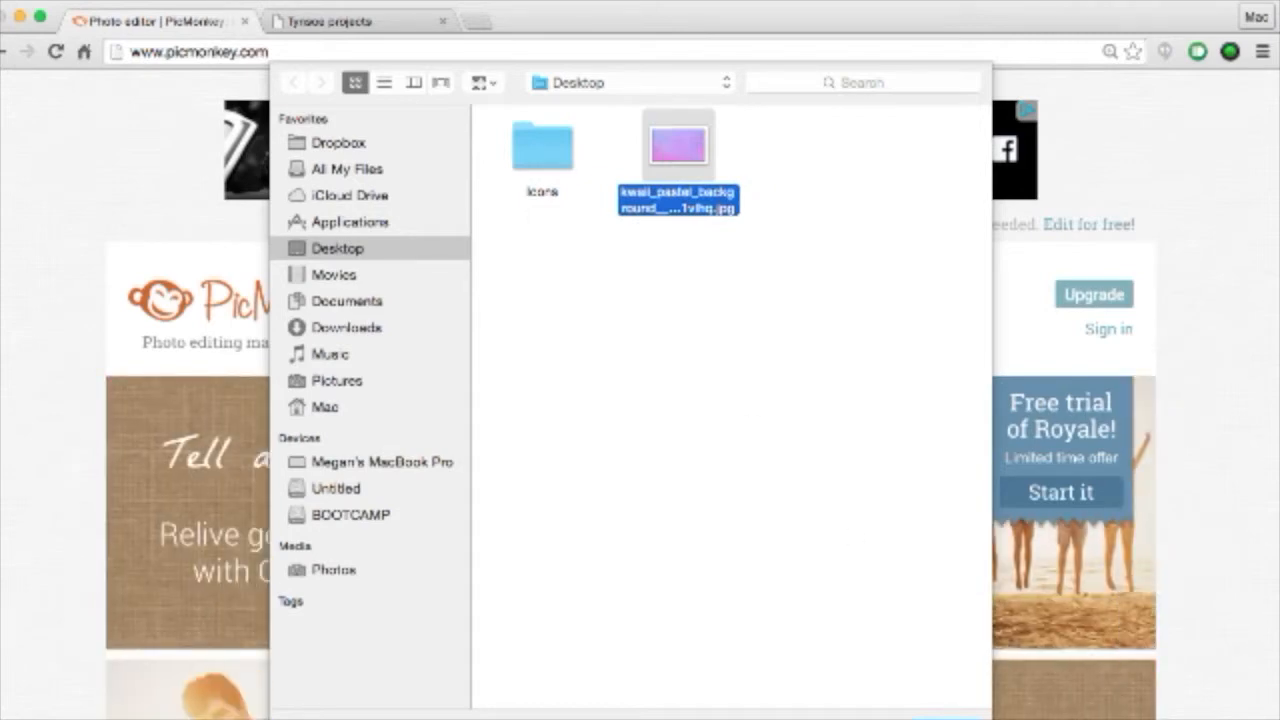
{"action": "key", "text": "Return"}
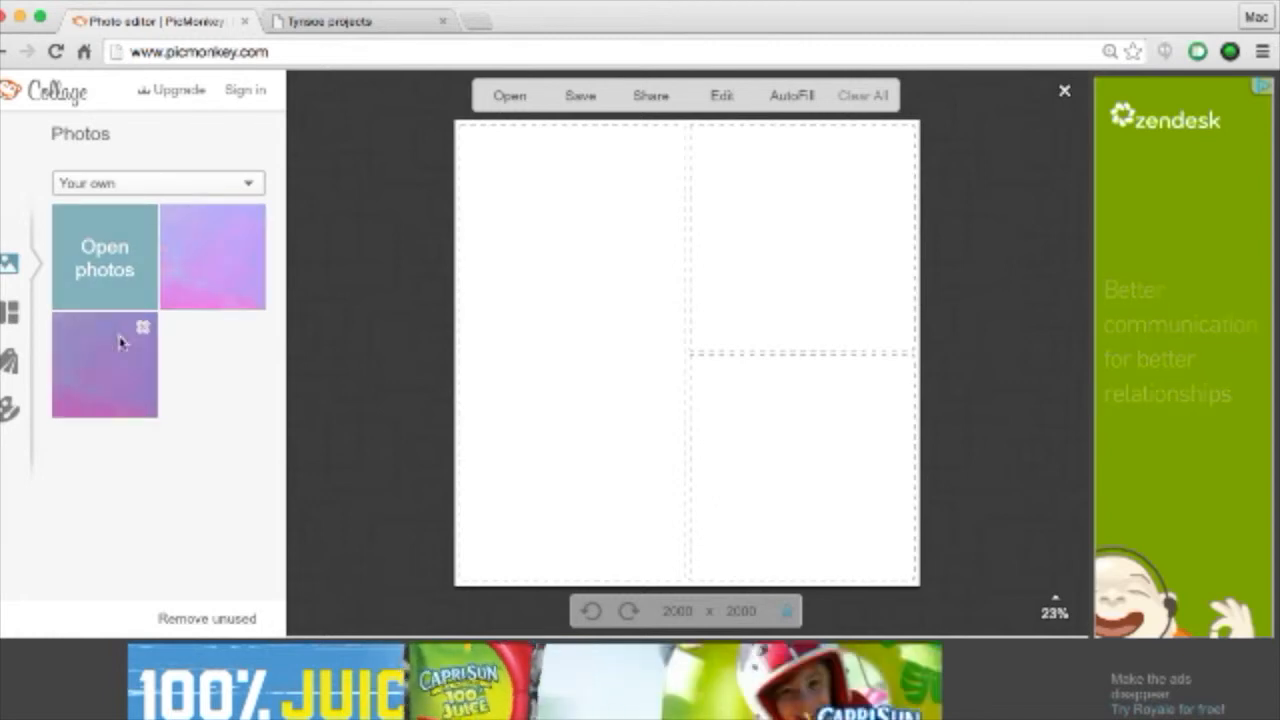
- Browse the collage layouts and apply the three-cell Ducks in a Row layout
{"action": "left_click", "coordinate": [12, 316]}
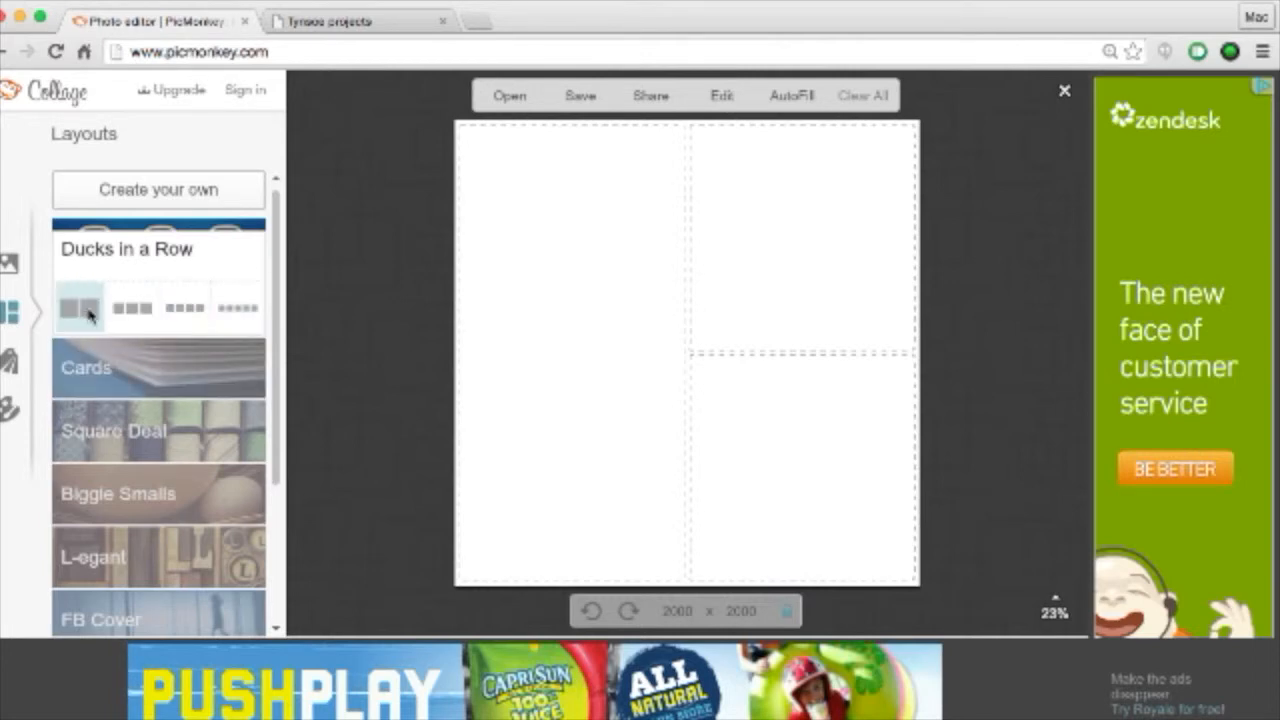
{"action": "left_click", "coordinate": [143, 386]}
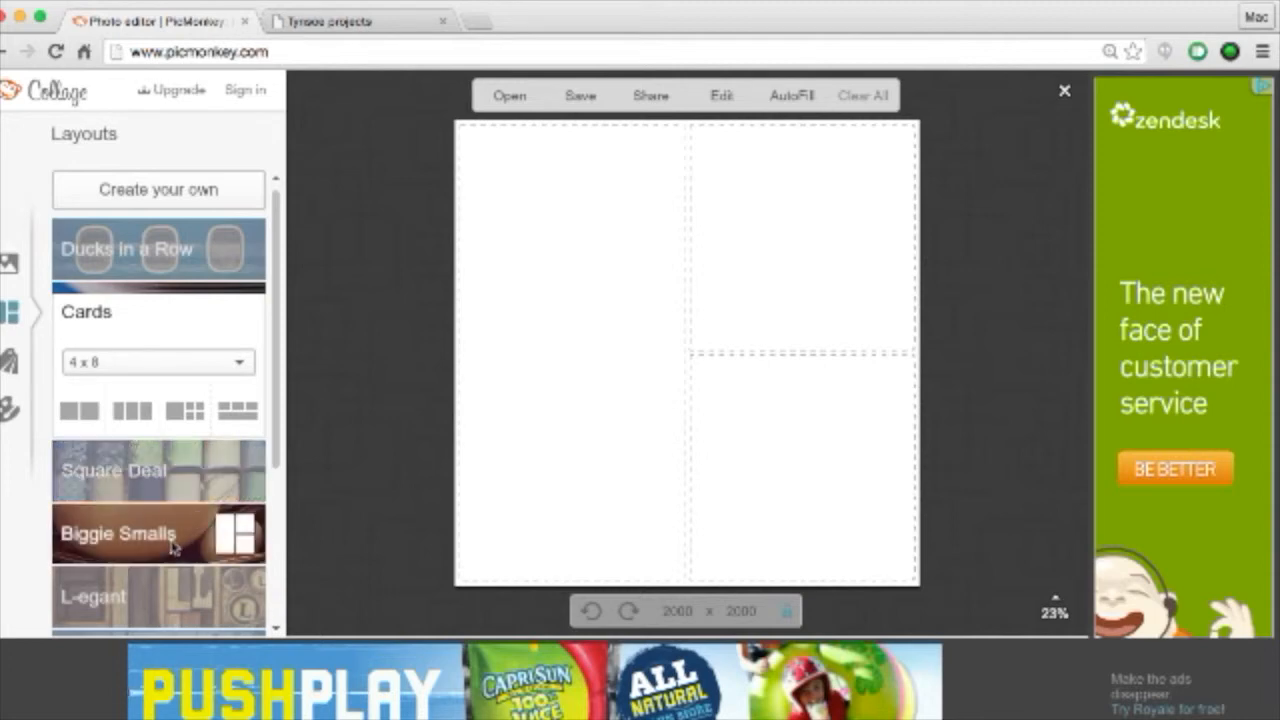
{"action": "scroll", "coordinate": [190, 595], "scroll_direction": "down", "scroll_amount": 5}
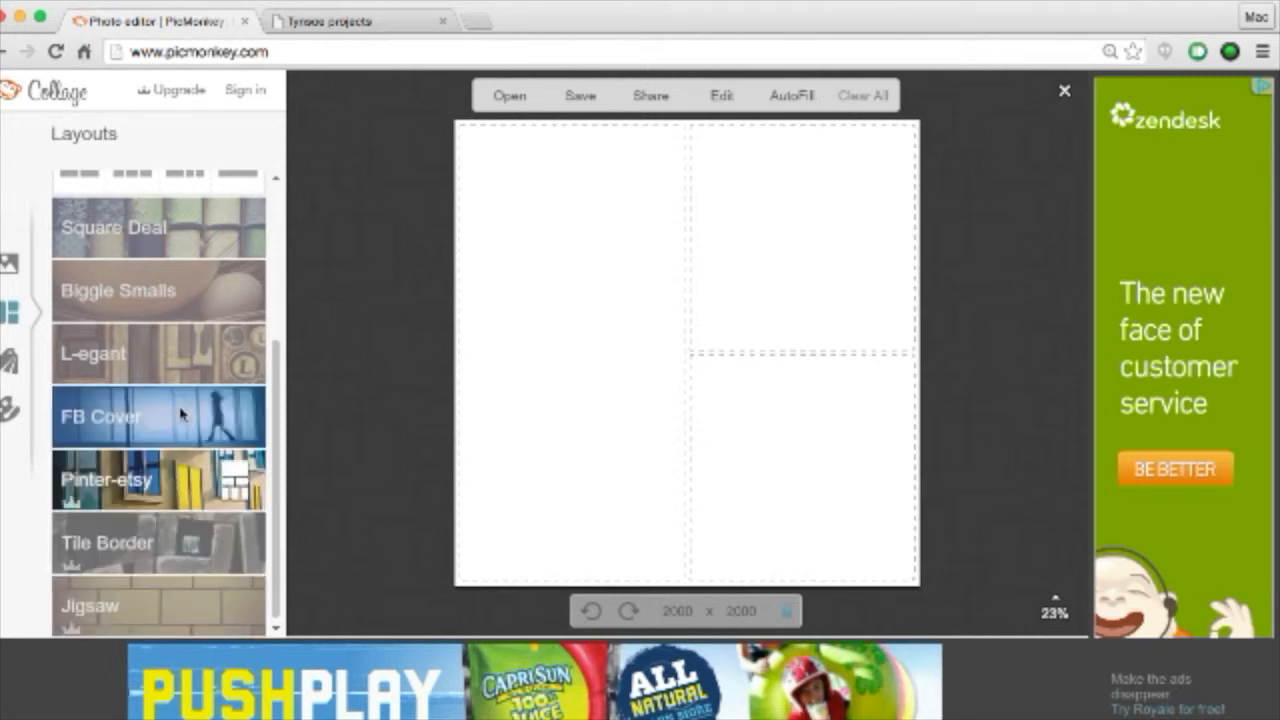
{"action": "scroll", "coordinate": [209, 366], "scroll_direction": "up", "scroll_amount": 3}
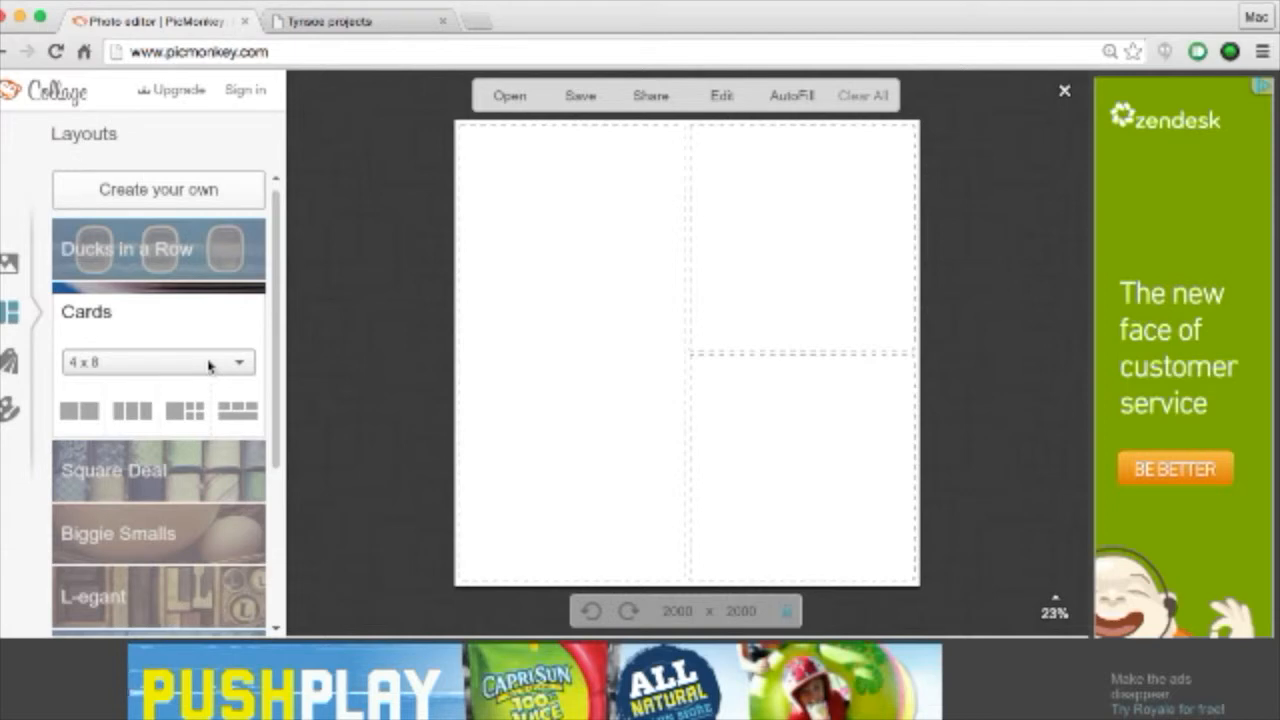
{"action": "left_click", "coordinate": [178, 246]}
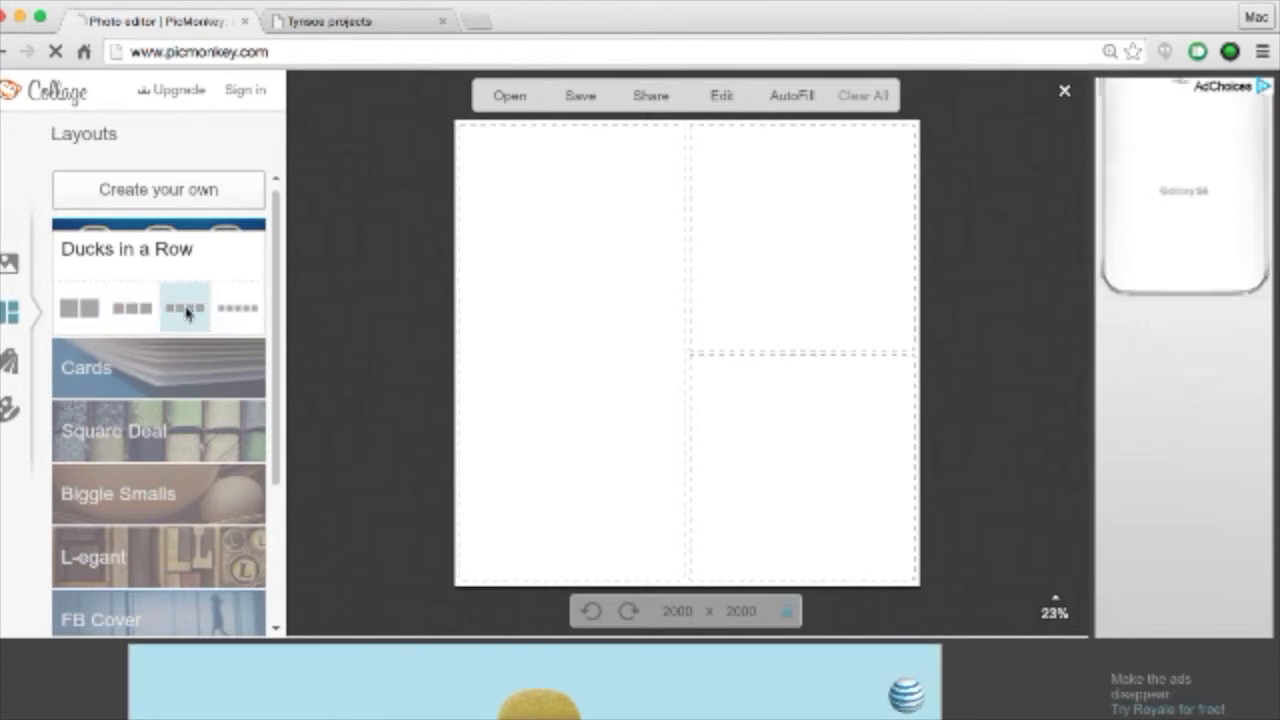
{"action": "left_click", "coordinate": [144, 311]}
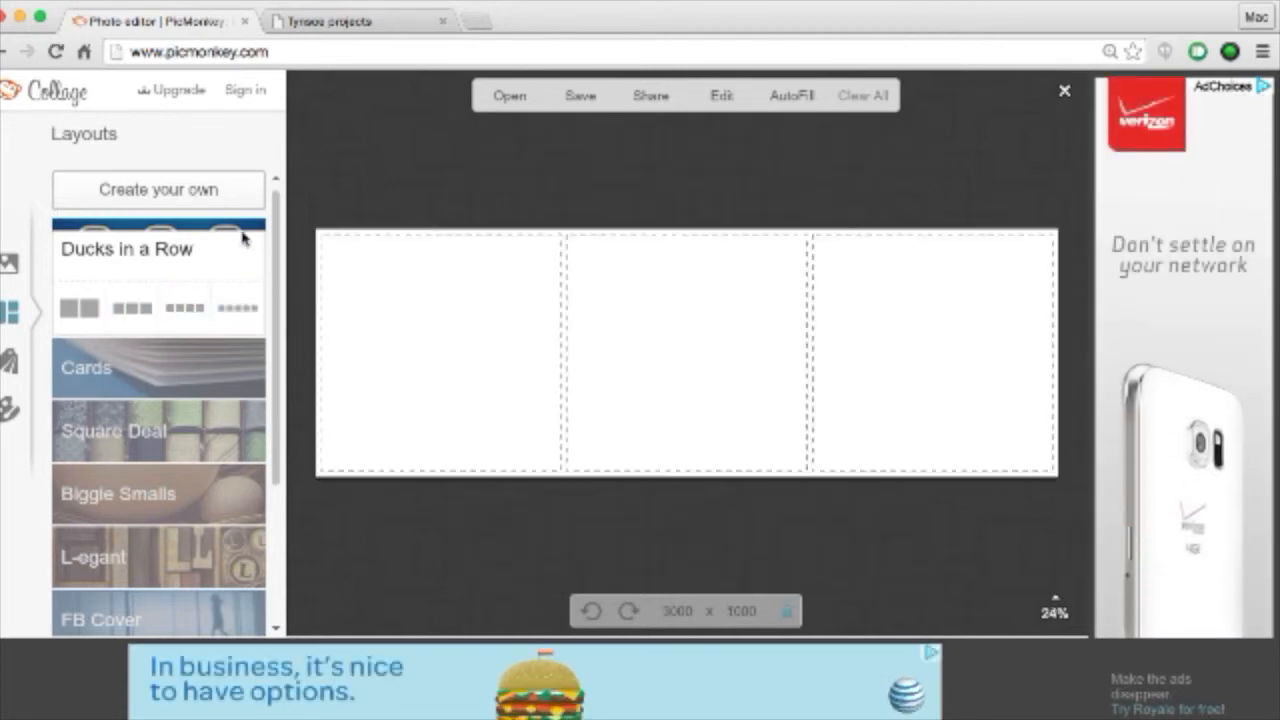
- Fill the first and second collage cells with the two opened pastel background photos
{"action": "left_click", "coordinate": [8, 262]}
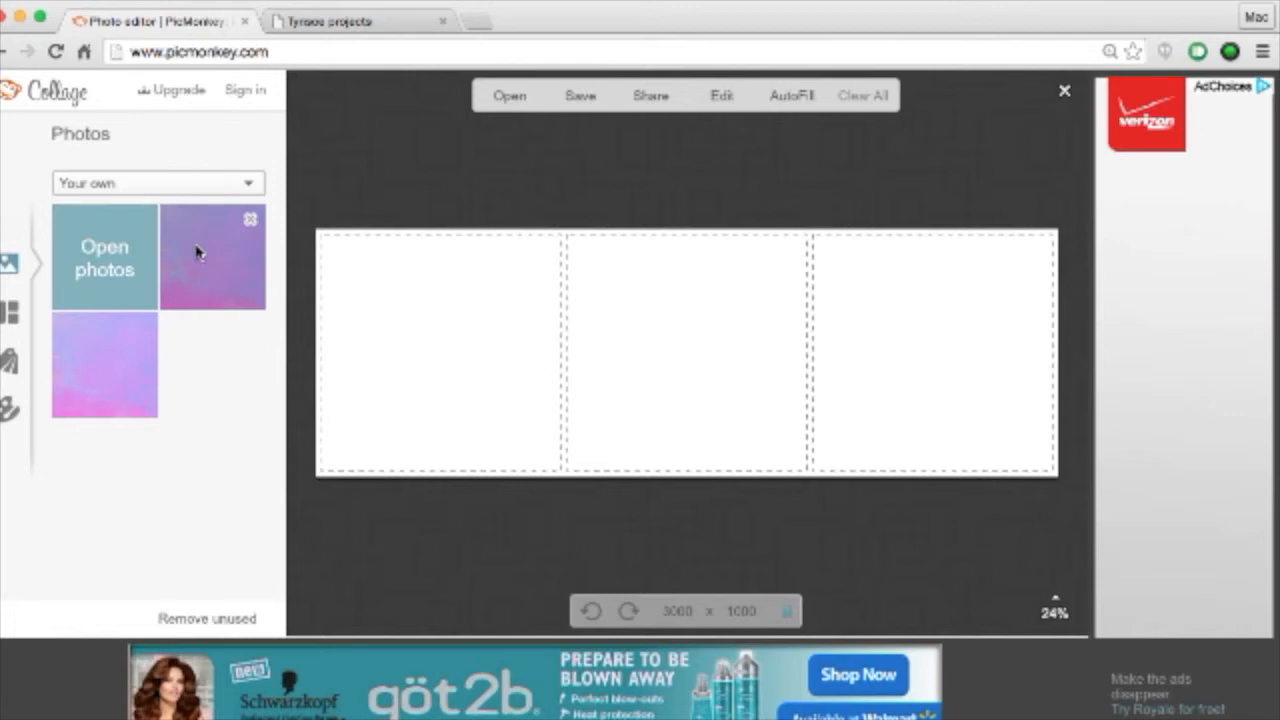
{"action": "left_click_drag", "start_coordinate": [194, 249], "coordinate": [451, 400]}
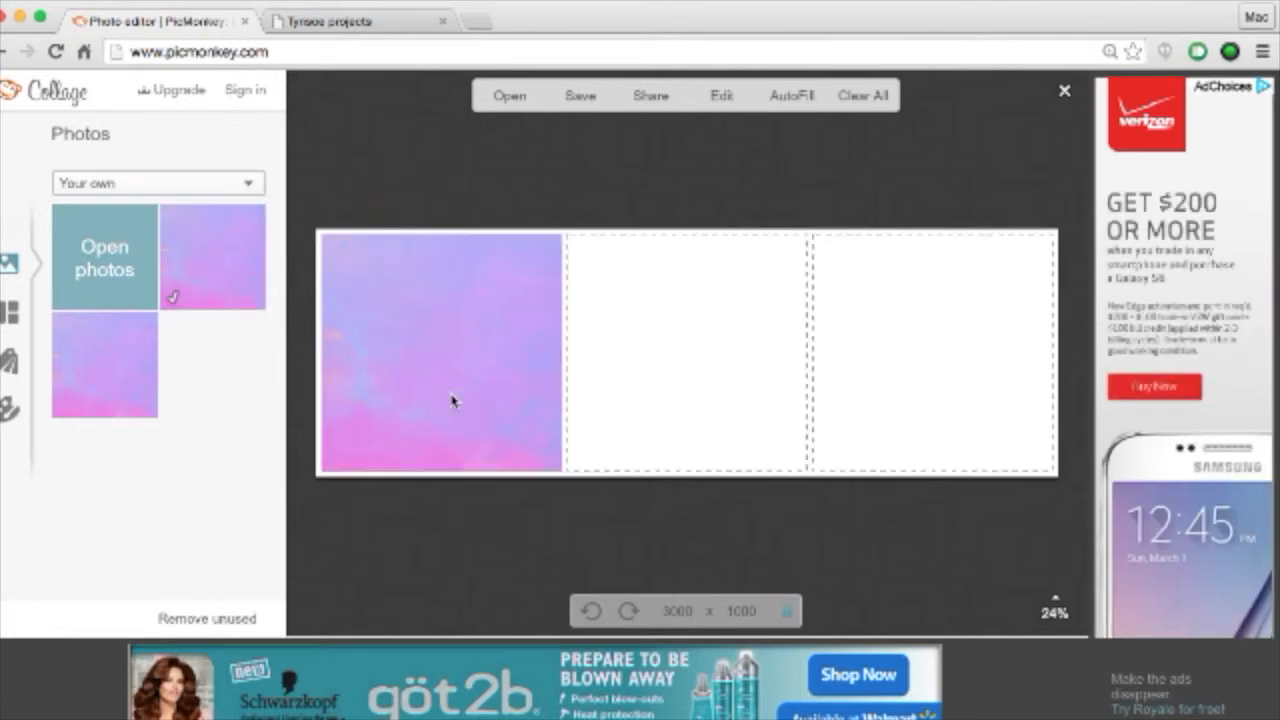
{"action": "left_click_drag", "start_coordinate": [95, 355], "coordinate": [648, 397]}
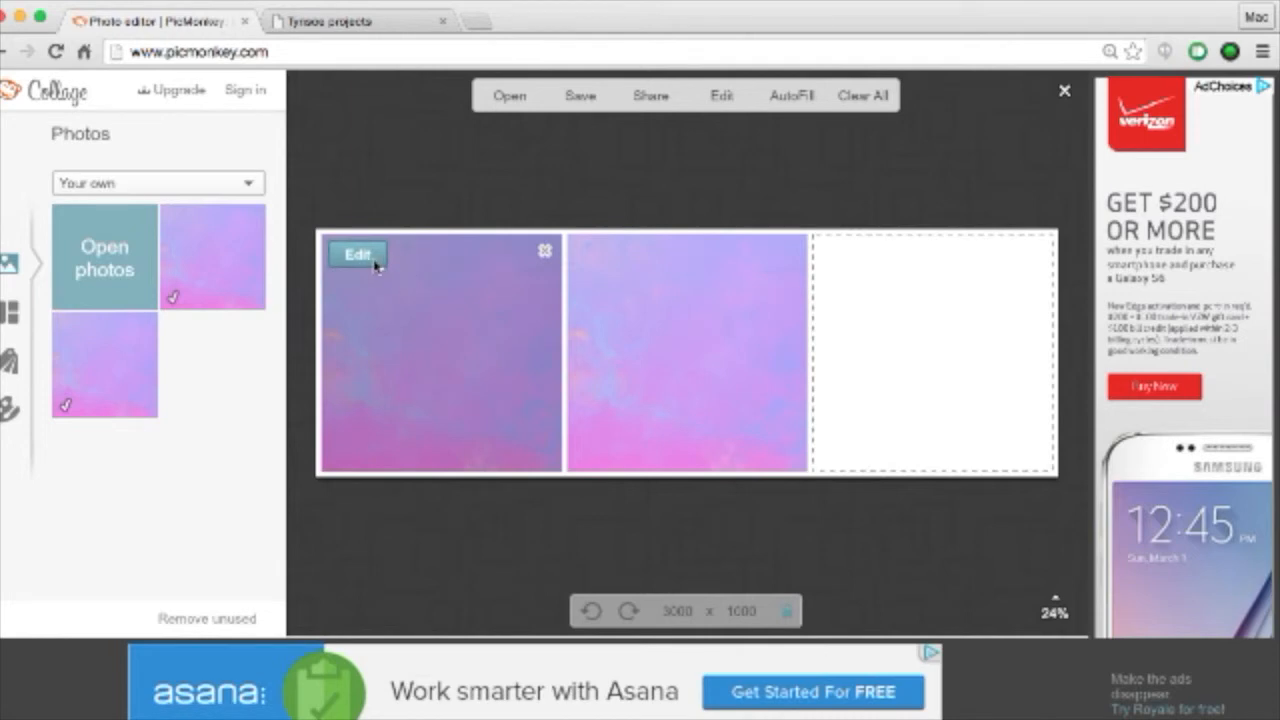
- Edit the image in the first collage cell, keeping its size at 100% and setting the exposure to 11
{"action": "left_click", "coordinate": [360, 255]}
{"action": "mouse_move", "coordinate": [110, 338]}
{"action": "left_mouse_down"}
{"action": "mouse_move", "coordinate": [283, 335]}
{"action": "mouse_move", "coordinate": [105, 330]}
{"action": "left_mouse_up"}
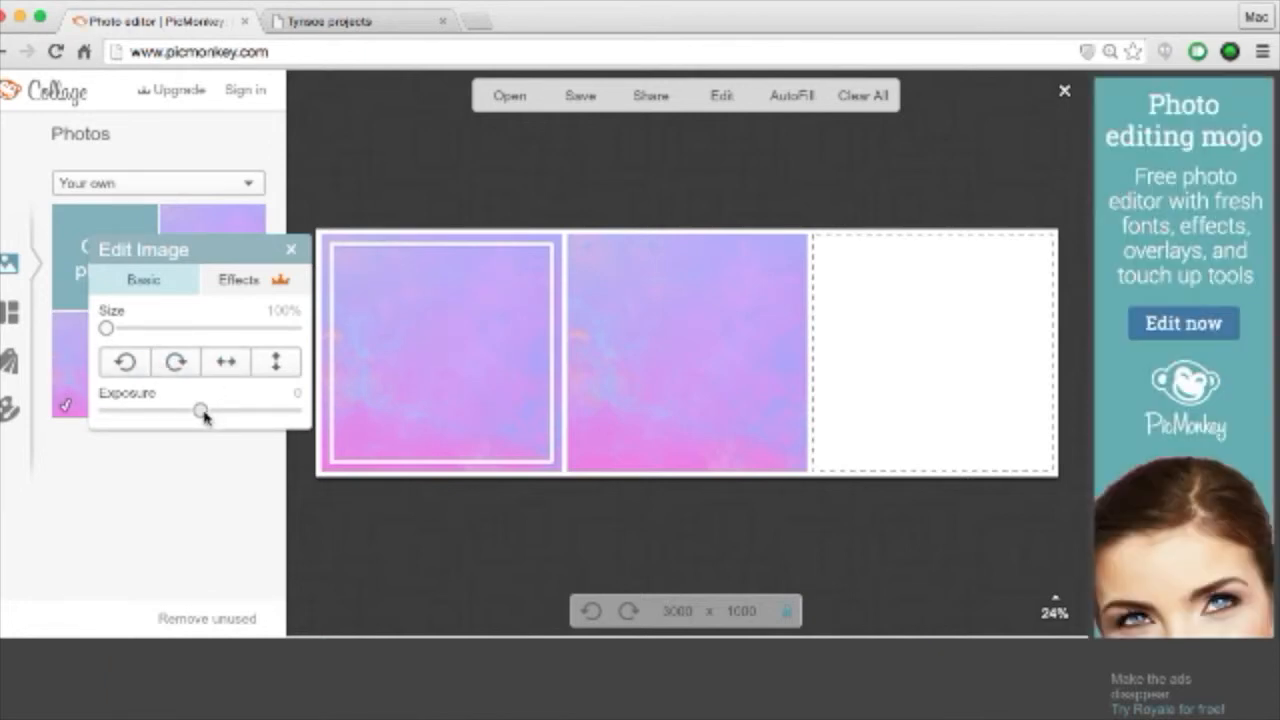
{"action": "mouse_move", "coordinate": [203, 412]}
{"action": "left_mouse_down"}
{"action": "mouse_move", "coordinate": [223, 417]}
{"action": "mouse_move", "coordinate": [197, 411]}
{"action": "mouse_move", "coordinate": [211, 409]}
{"action": "left_mouse_up"}
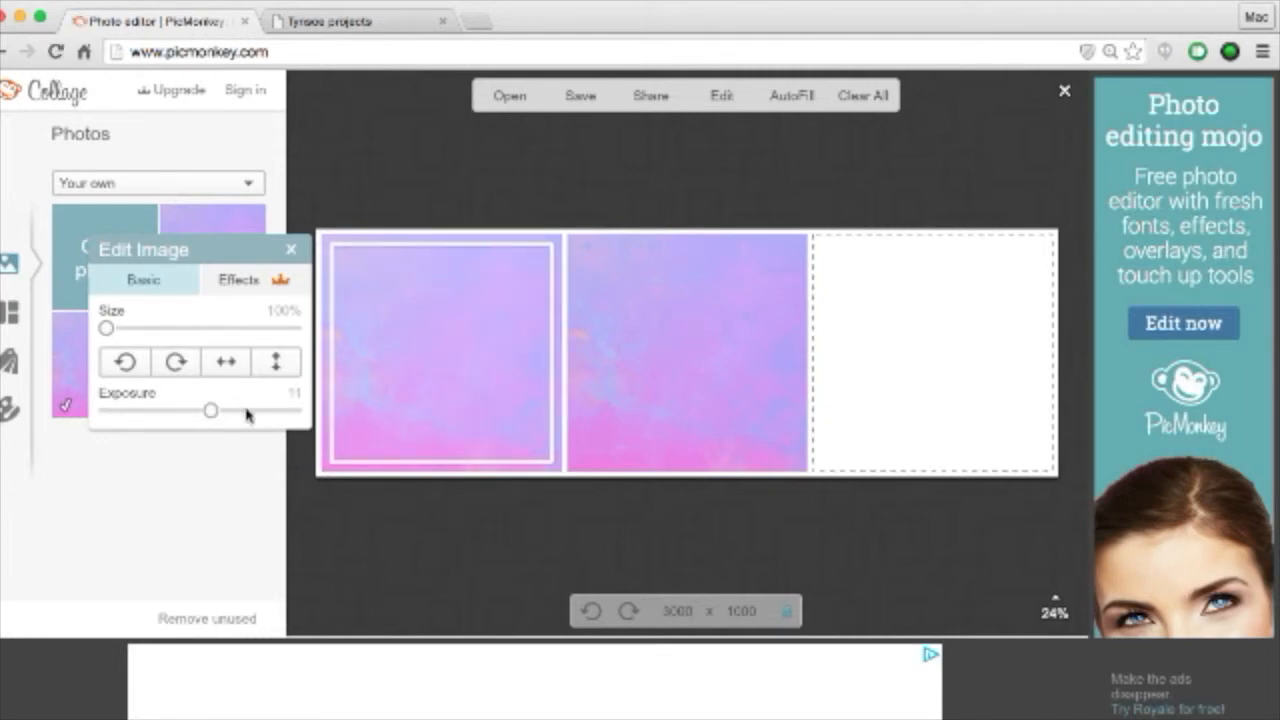
- Close the image editing settings and browse the collage swatches and the list of swatch themes
{"action": "left_click", "coordinate": [291, 252]}
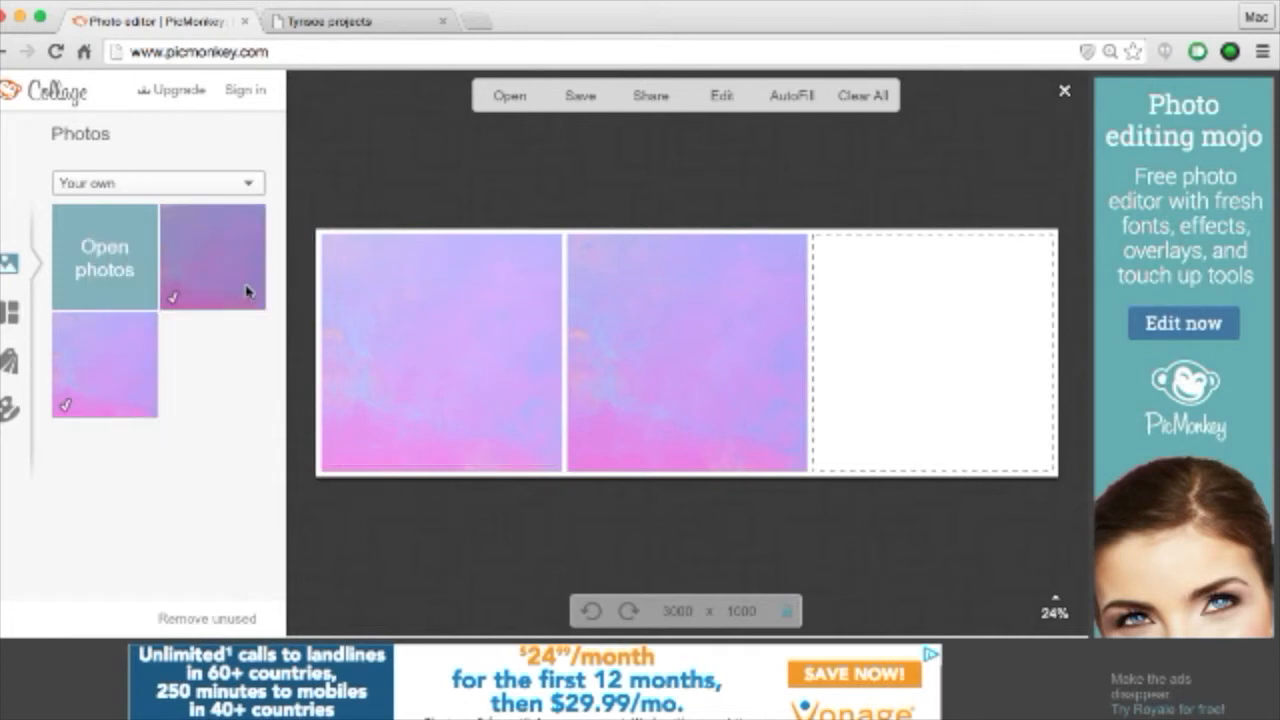
{"action": "left_click", "coordinate": [10, 364]}
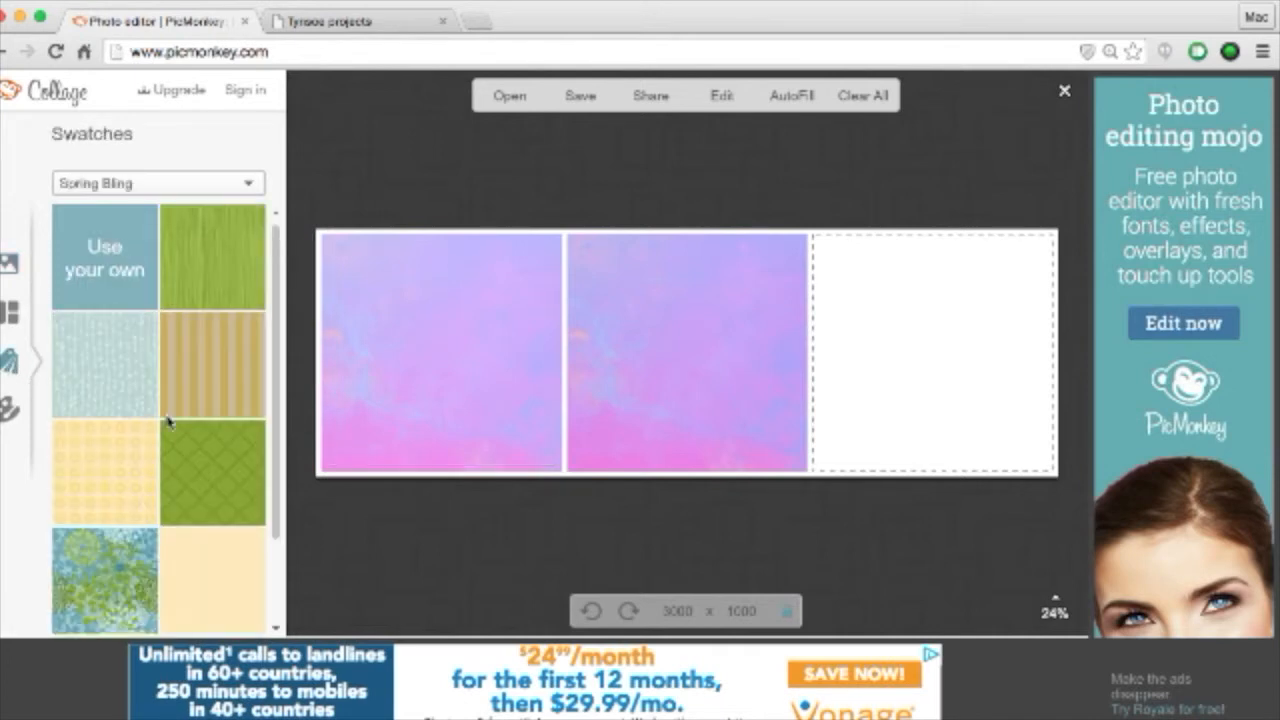
{"action": "scroll", "coordinate": [168, 423], "scroll_direction": "down", "scroll_amount": 2}
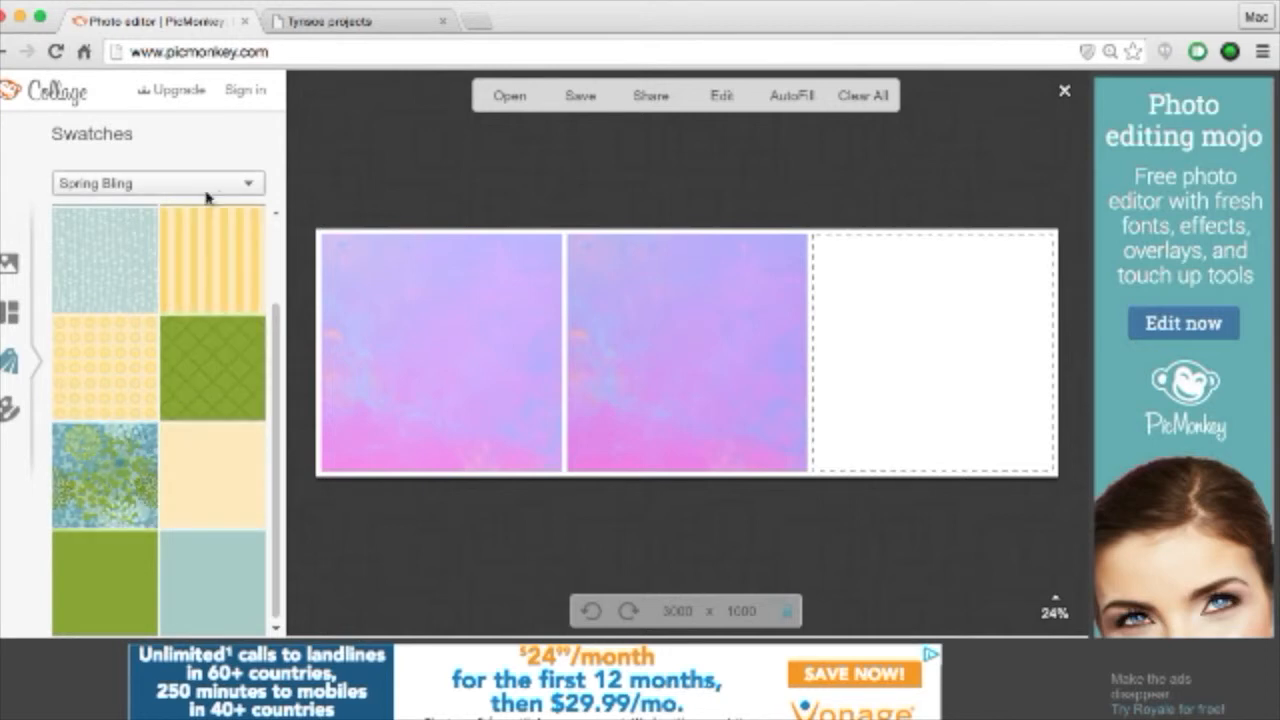
{"action": "left_click", "coordinate": [247, 185]}
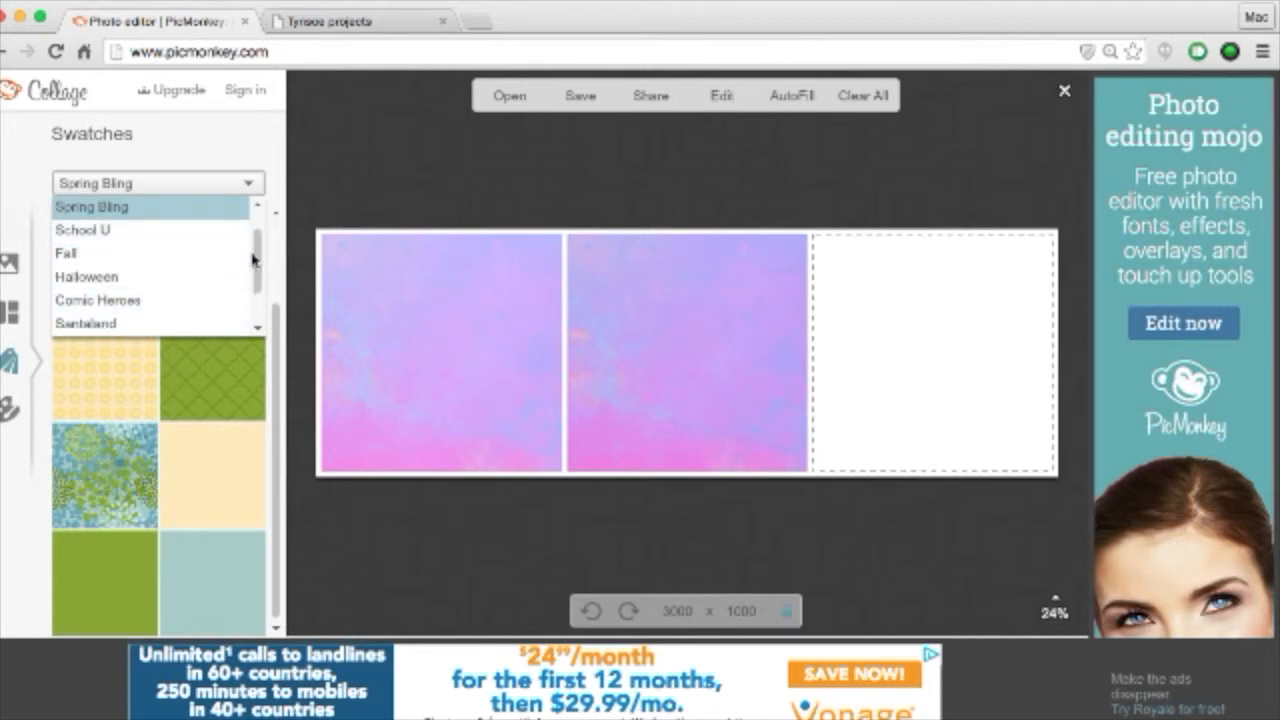
{"action": "left_click_drag", "start_coordinate": [253, 260], "coordinate": [254, 285]}
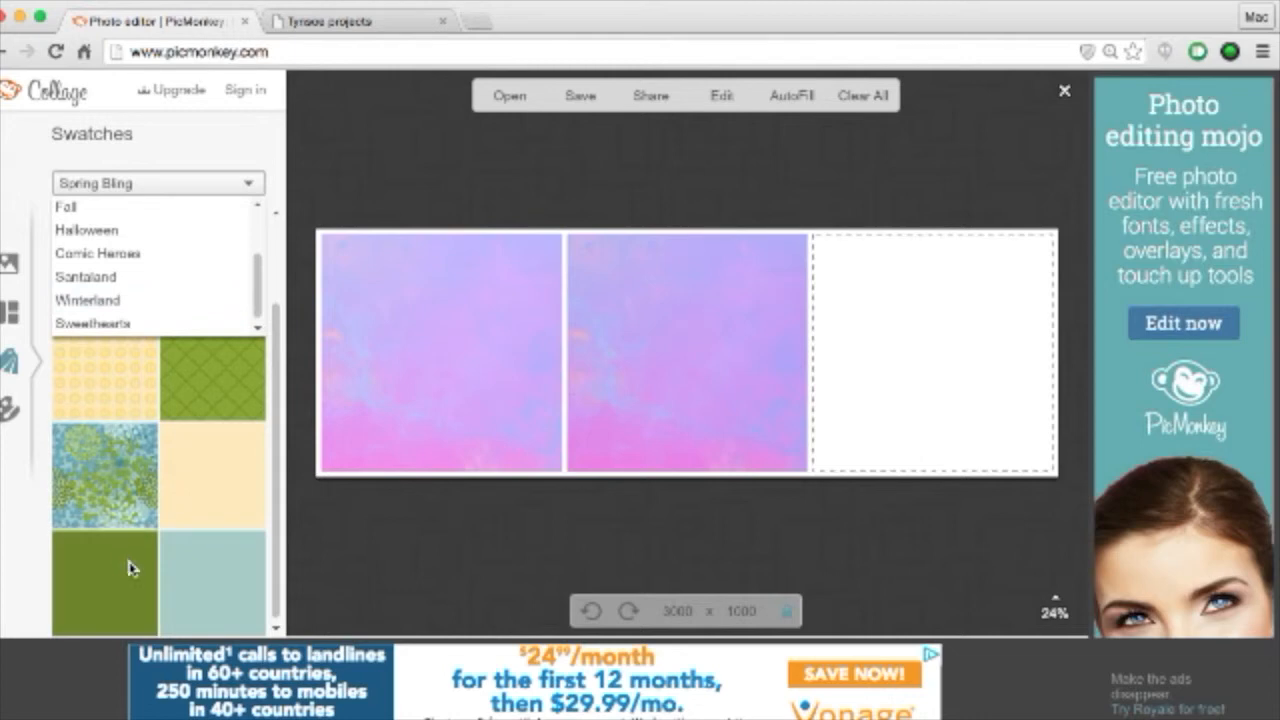
- Set the collage background's spacing to 0 and its corner rounding to 10%
{"action": "left_click", "coordinate": [8, 410]}
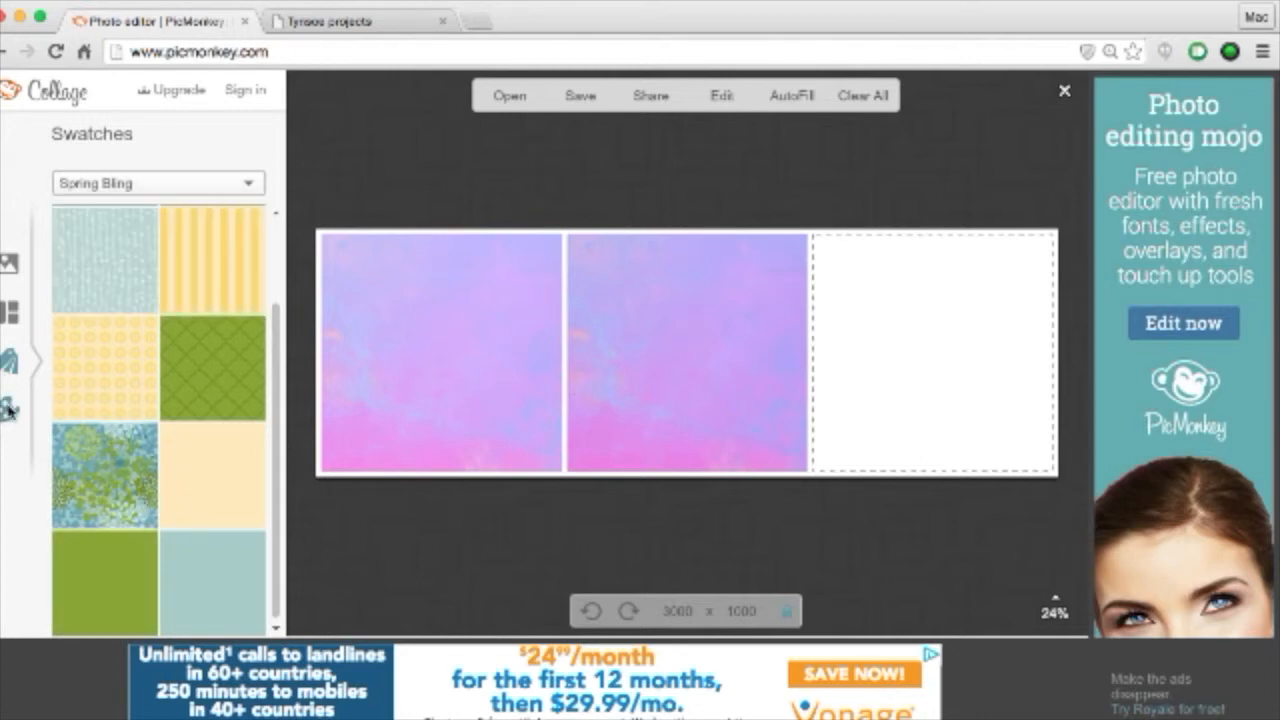
{"action": "left_click", "coordinate": [8, 410]}
{"action": "mouse_move", "coordinate": [69, 191]}
{"action": "left_mouse_down"}
{"action": "mouse_move", "coordinate": [126, 194]}
{"action": "mouse_move", "coordinate": [85, 194]}
{"action": "left_mouse_up"}
{"action": "mouse_move", "coordinate": [93, 243]}
{"action": "left_mouse_down"}
{"action": "mouse_move", "coordinate": [148, 244]}
{"action": "mouse_move", "coordinate": [78, 230]}
{"action": "left_mouse_up"}
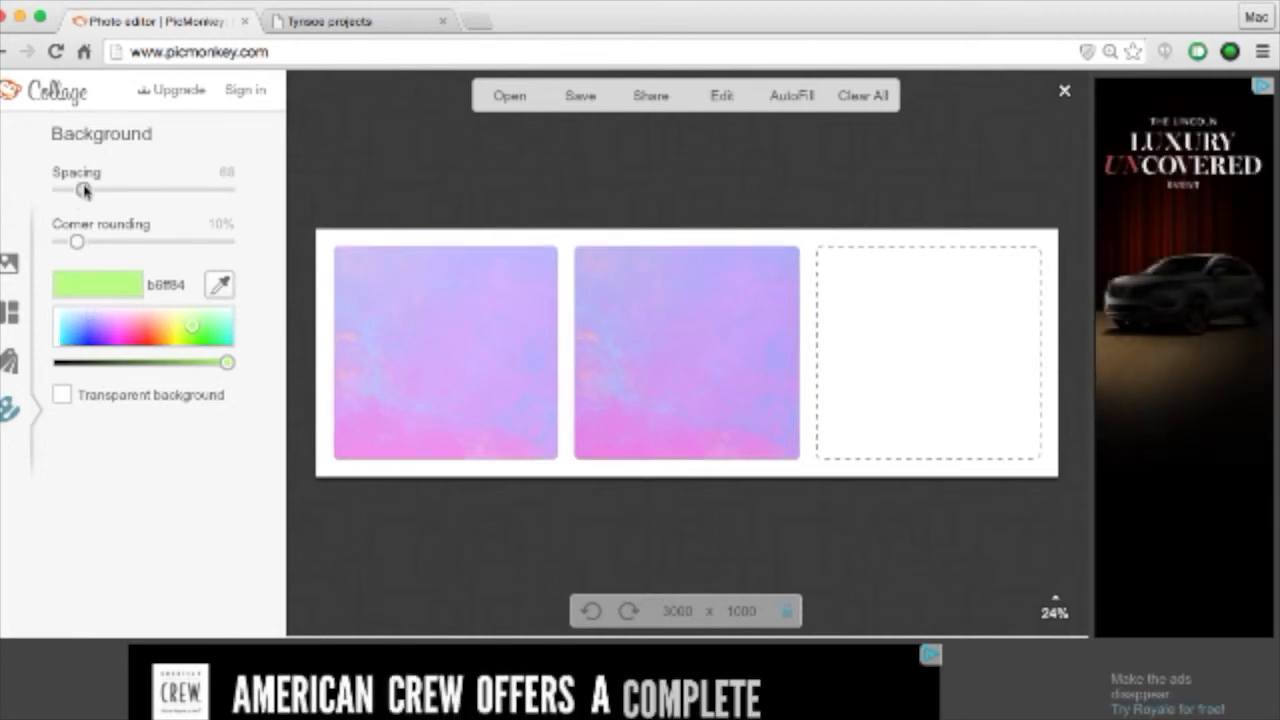
{"action": "left_click_drag", "start_coordinate": [85, 190], "coordinate": [57, 191]}
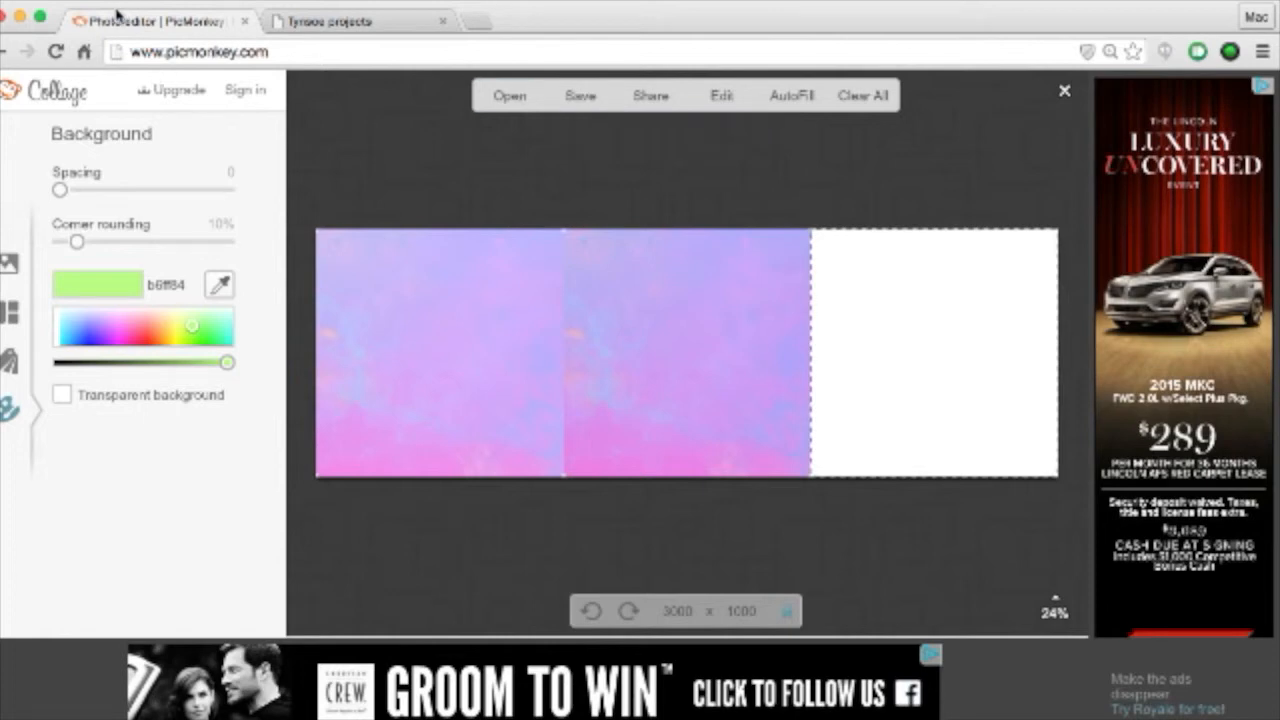
- Switch to GeekTool on the desktop and open the properties of the three-photo image geeklet
{"action": "left_click", "coordinate": [21, 16]}
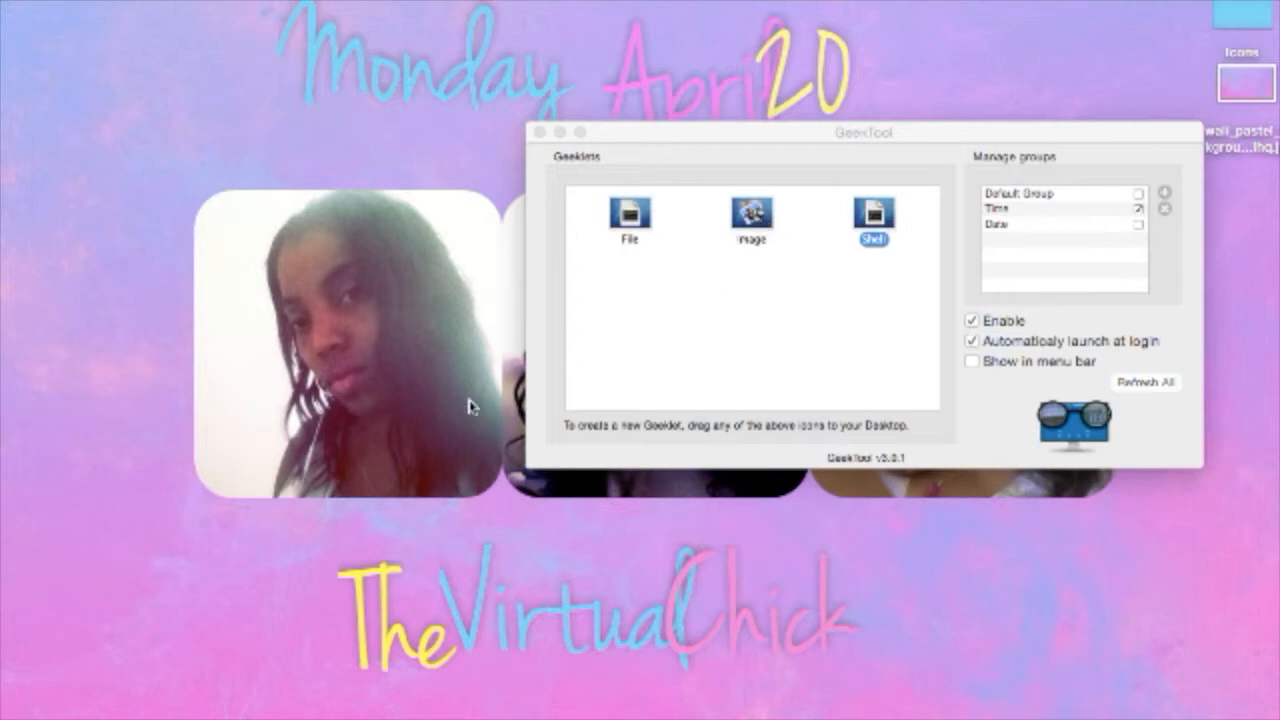
{"action": "left_click", "coordinate": [692, 337]}
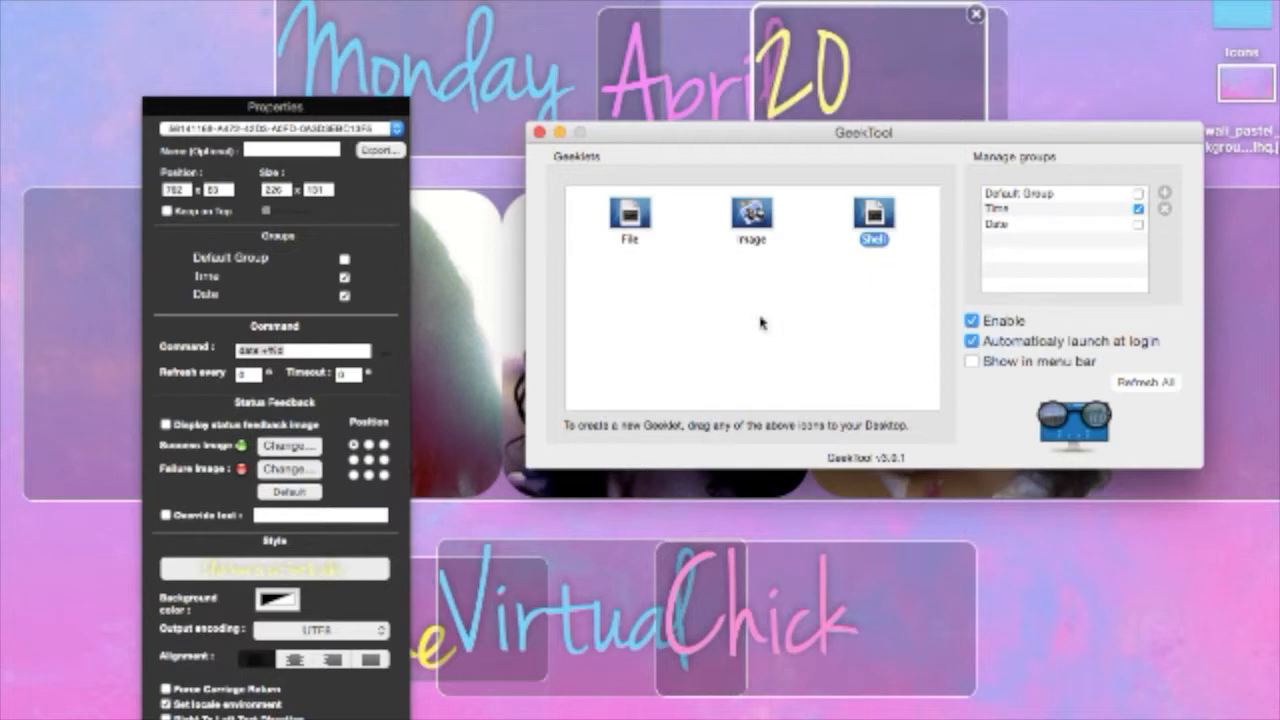
{"action": "mouse_move", "coordinate": [752, 213]}
{"action": "left_mouse_down"}
{"action": "mouse_move", "coordinate": [740, 385]}
{"action": "mouse_move", "coordinate": [758, 226]}
{"action": "left_mouse_up"}
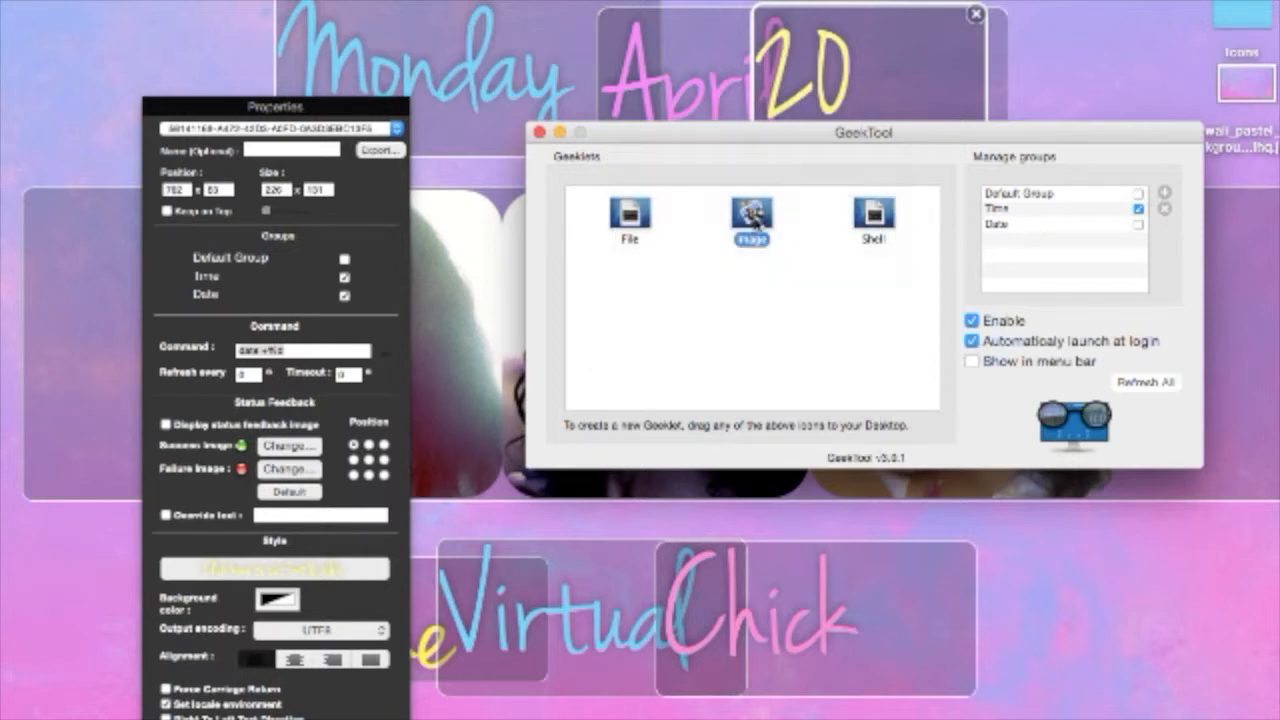
{"action": "left_click", "coordinate": [445, 383]}
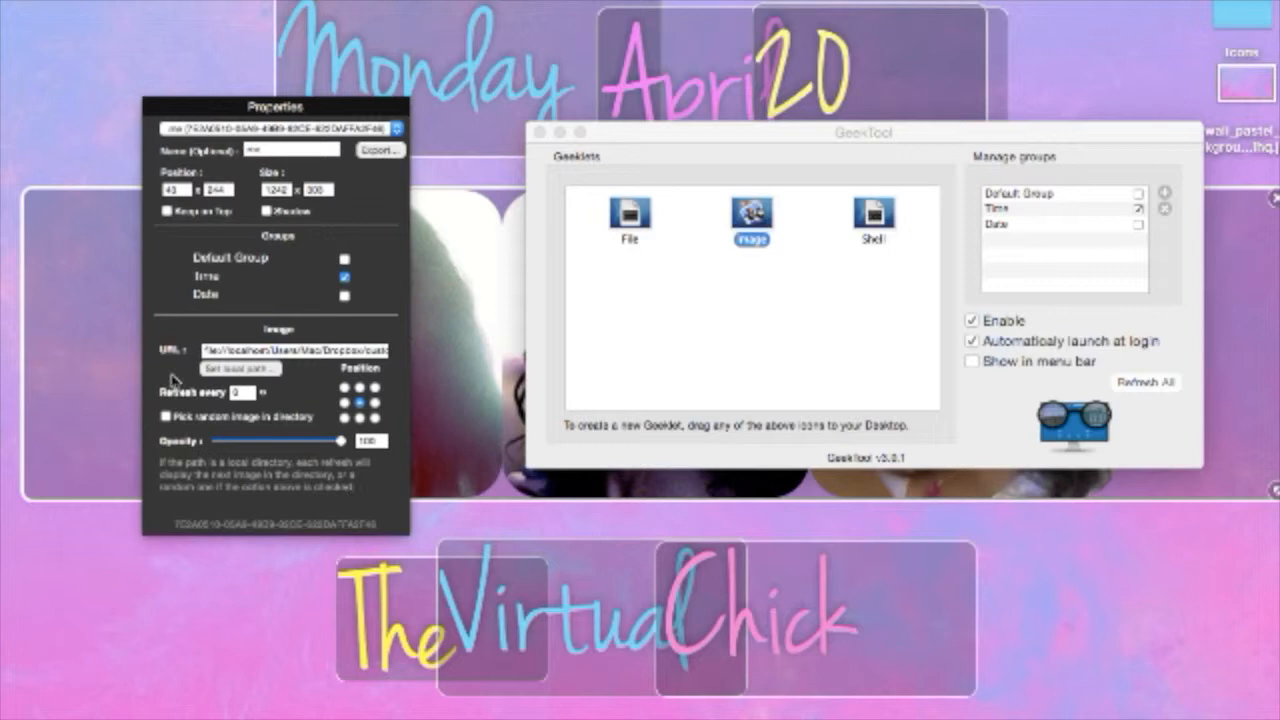
- Set the image geeklet's local path to custom 1.png in the Dropbox folder
{"action": "left_click", "coordinate": [240, 369]}
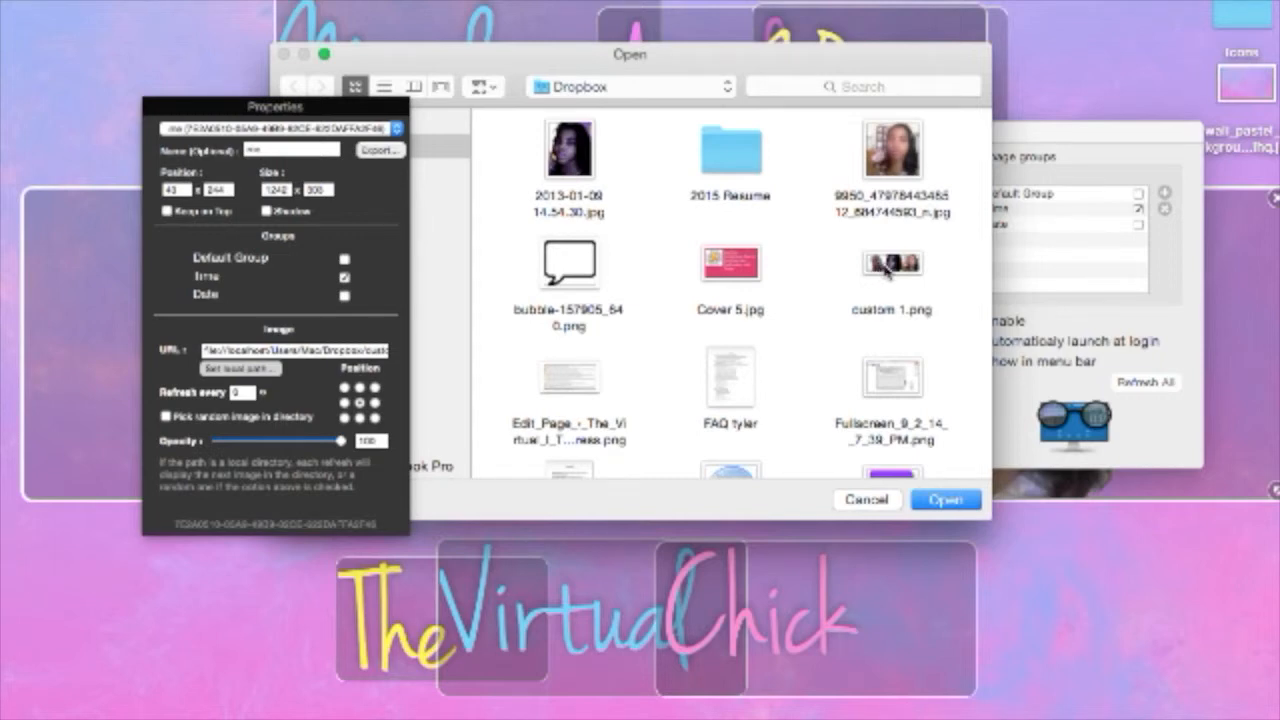
{"action": "left_click", "coordinate": [866, 500]}
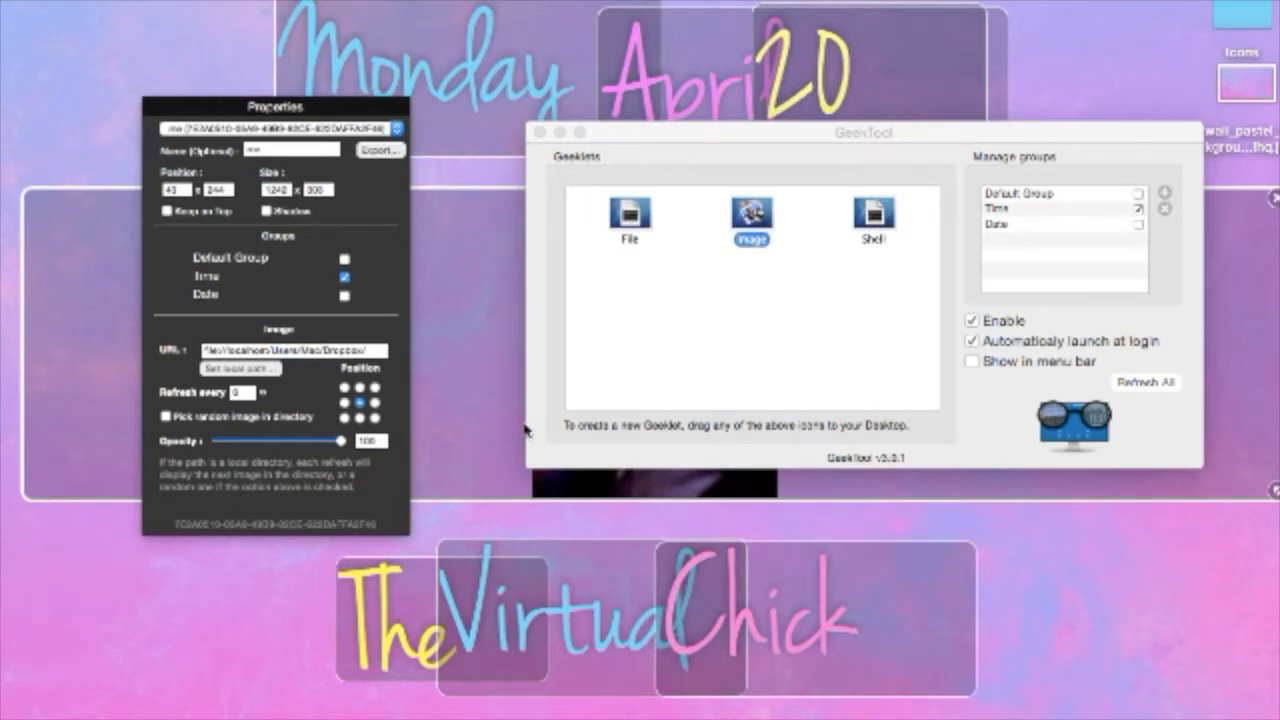
{"action": "left_click", "coordinate": [258, 369]}
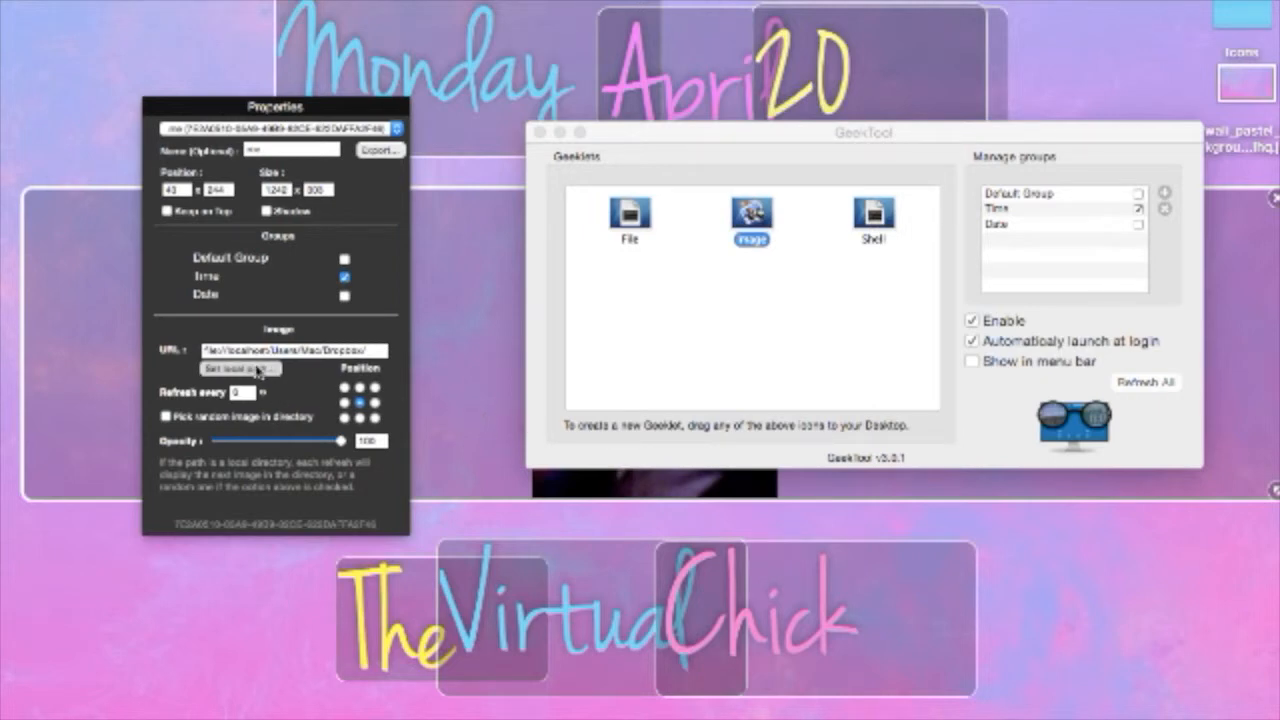
{"action": "left_click", "coordinate": [895, 268]}
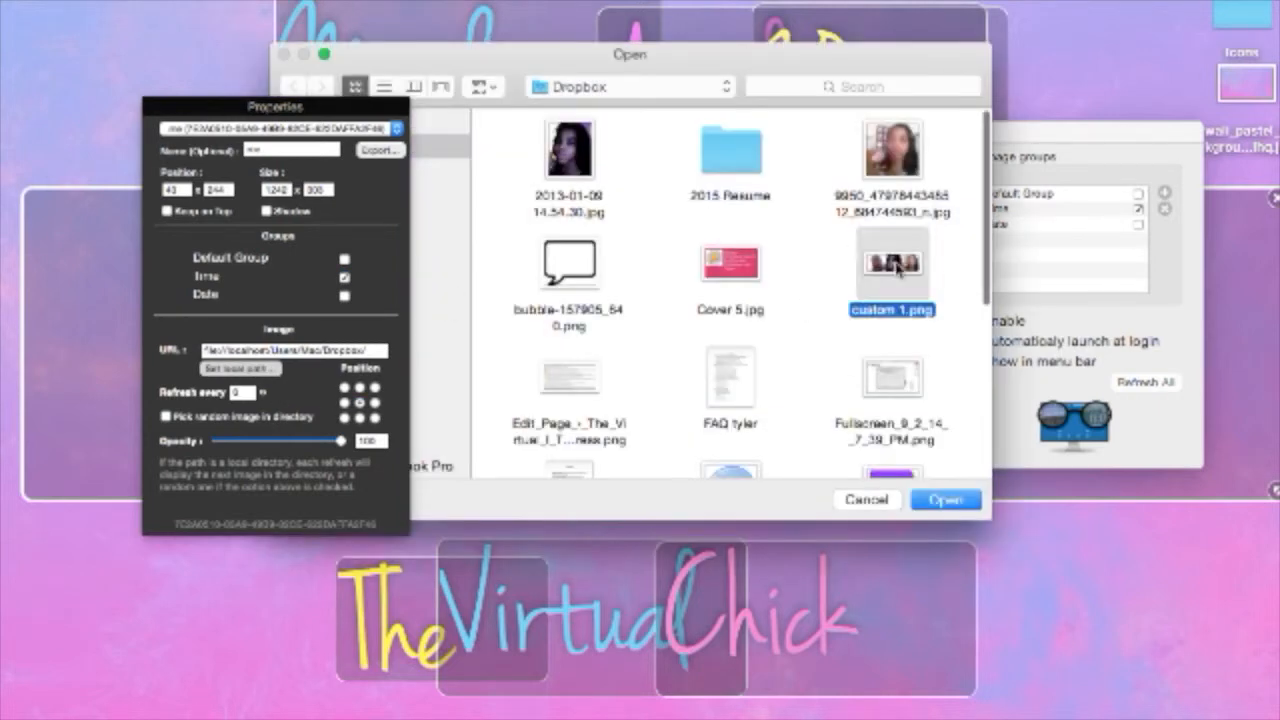
{"action": "left_click", "coordinate": [947, 500]}
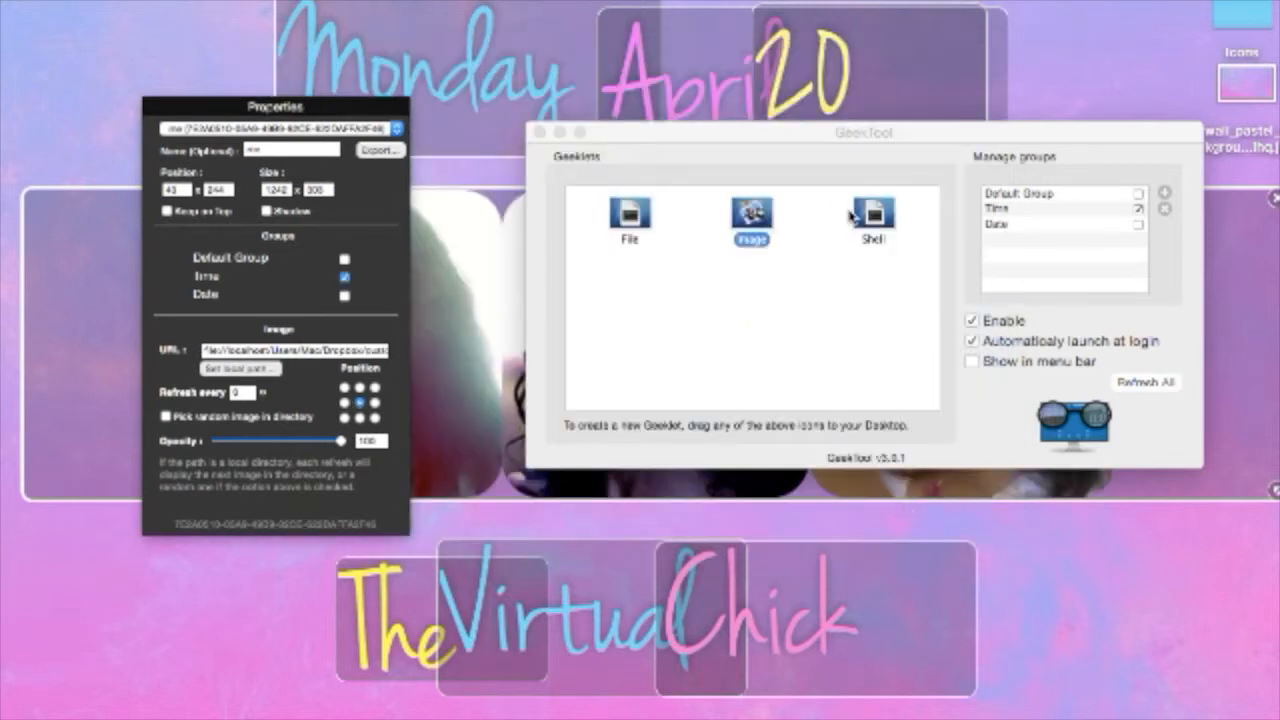
- Move the GeekTool and Properties windows away from the photo collage, keeping the image geeklet's opacity at 100
{"action": "left_click_drag", "start_coordinate": [846, 137], "coordinate": [1170, 388]}
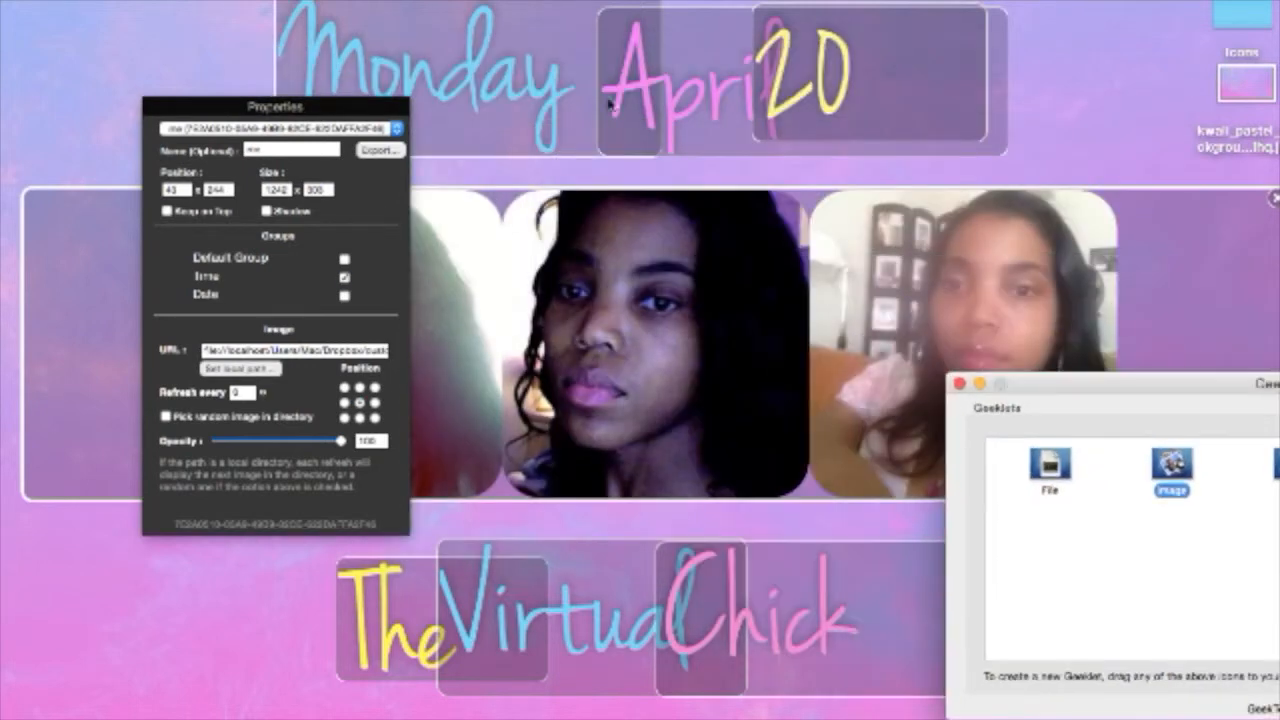
{"action": "left_click_drag", "start_coordinate": [214, 107], "coordinate": [51, 175]}
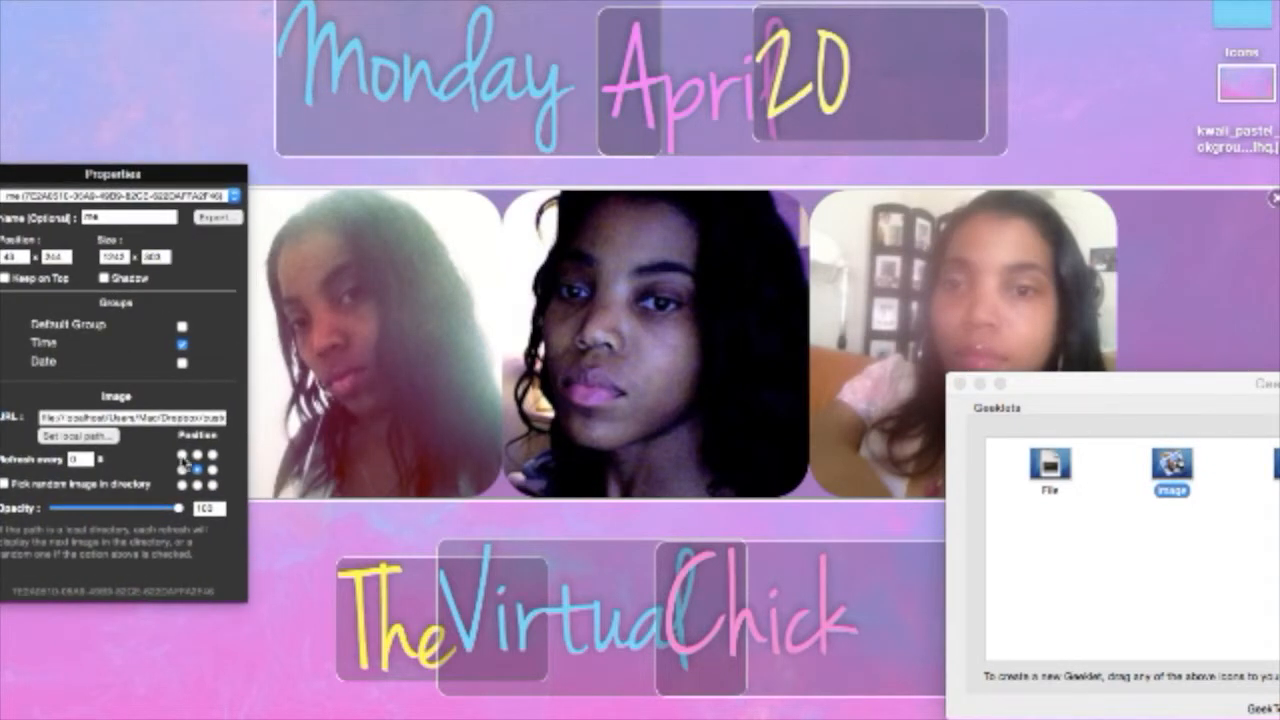
{"action": "mouse_move", "coordinate": [178, 507]}
{"action": "left_mouse_down"}
{"action": "mouse_move", "coordinate": [72, 509]}
{"action": "mouse_move", "coordinate": [68, 490]}
{"action": "mouse_move", "coordinate": [82, 509]}
{"action": "mouse_move", "coordinate": [197, 514]}
{"action": "left_mouse_up"}
{"action": "left_click_drag", "start_coordinate": [94, 180], "coordinate": [187, 122]}
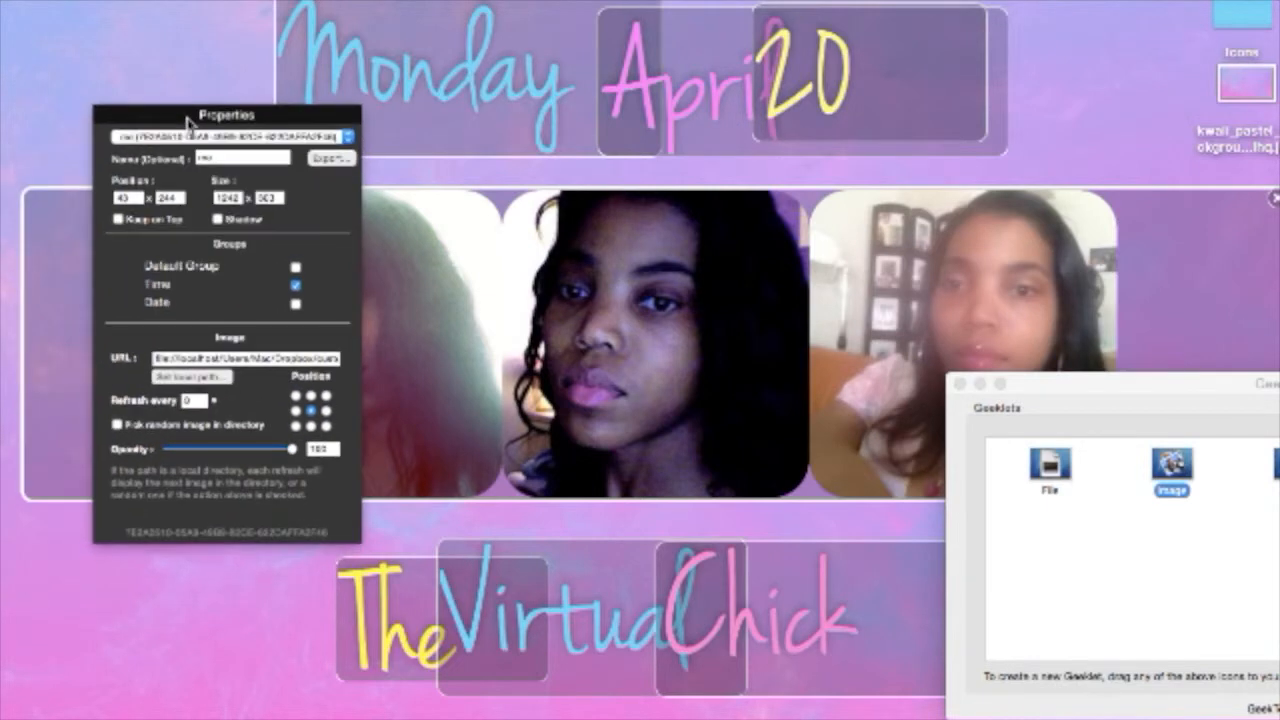
- Open the properties of the Virtual text geeklet, rearrange the windows to expose all its settings, and enter its command field
{"action": "left_click", "coordinate": [447, 625]}
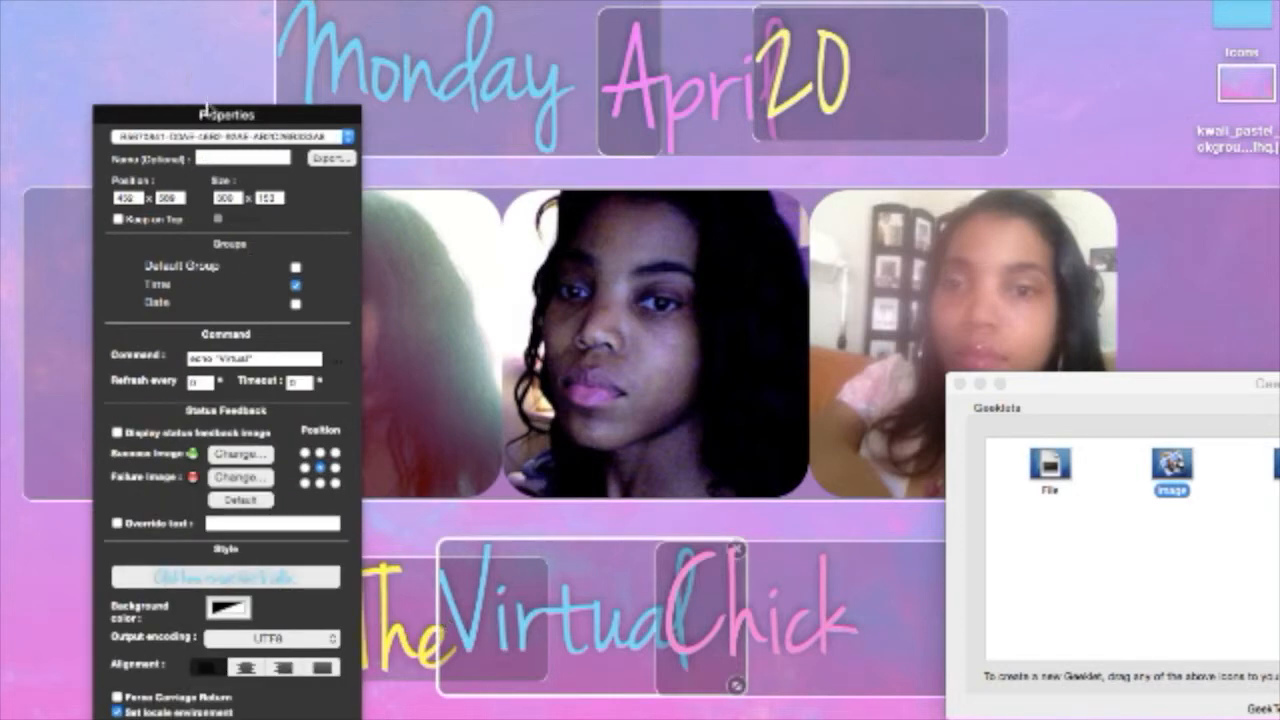
{"action": "left_click_drag", "start_coordinate": [205, 100], "coordinate": [134, 0]}
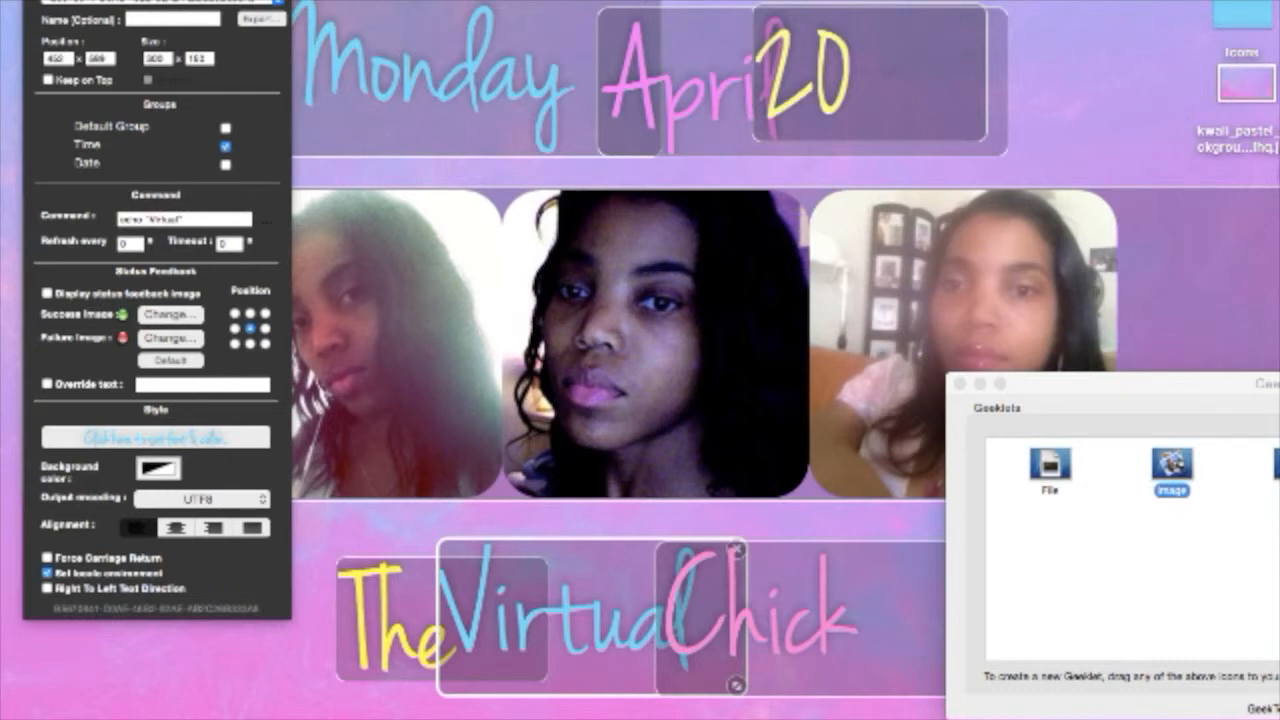
{"action": "left_click_drag", "start_coordinate": [1145, 390], "coordinate": [910, 320]}
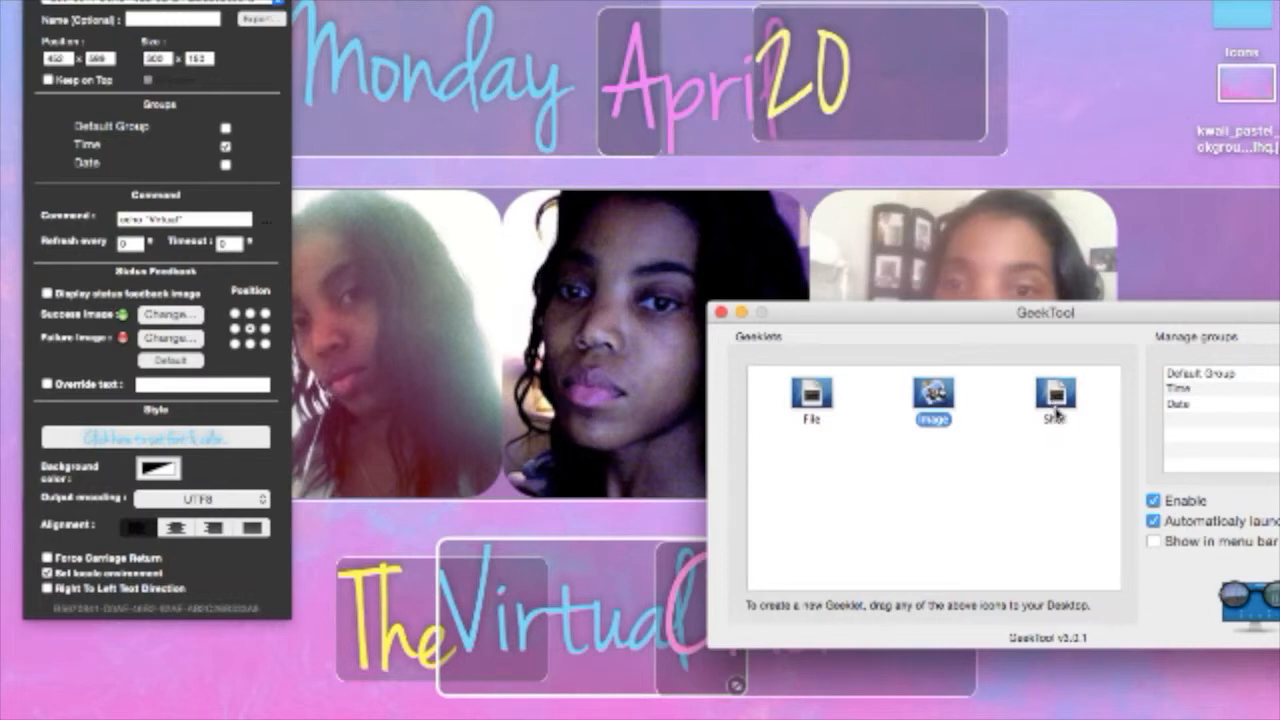
{"action": "left_click_drag", "start_coordinate": [893, 313], "coordinate": [1051, 304]}
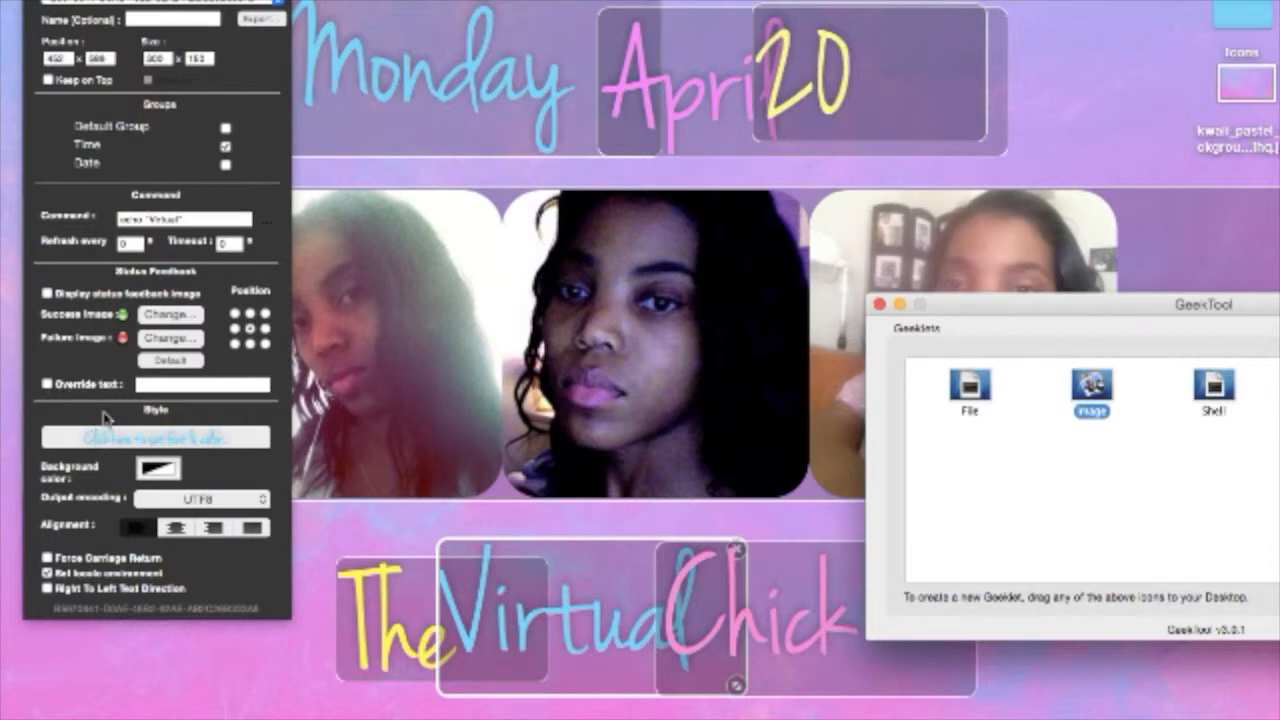
{"action": "left_click", "coordinate": [203, 219]}
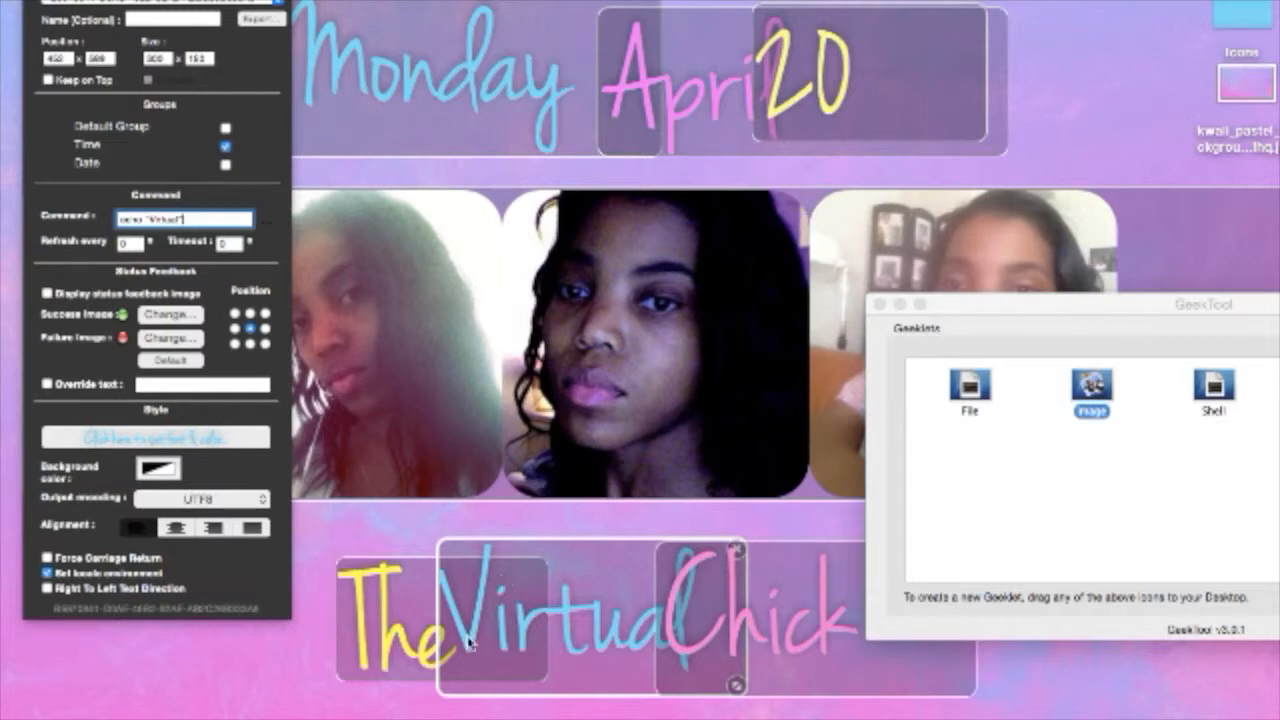
- Review the properties and echo commands of the The, Virtual and Chick text geeklets in turn
{"action": "left_click", "coordinate": [409, 651]}
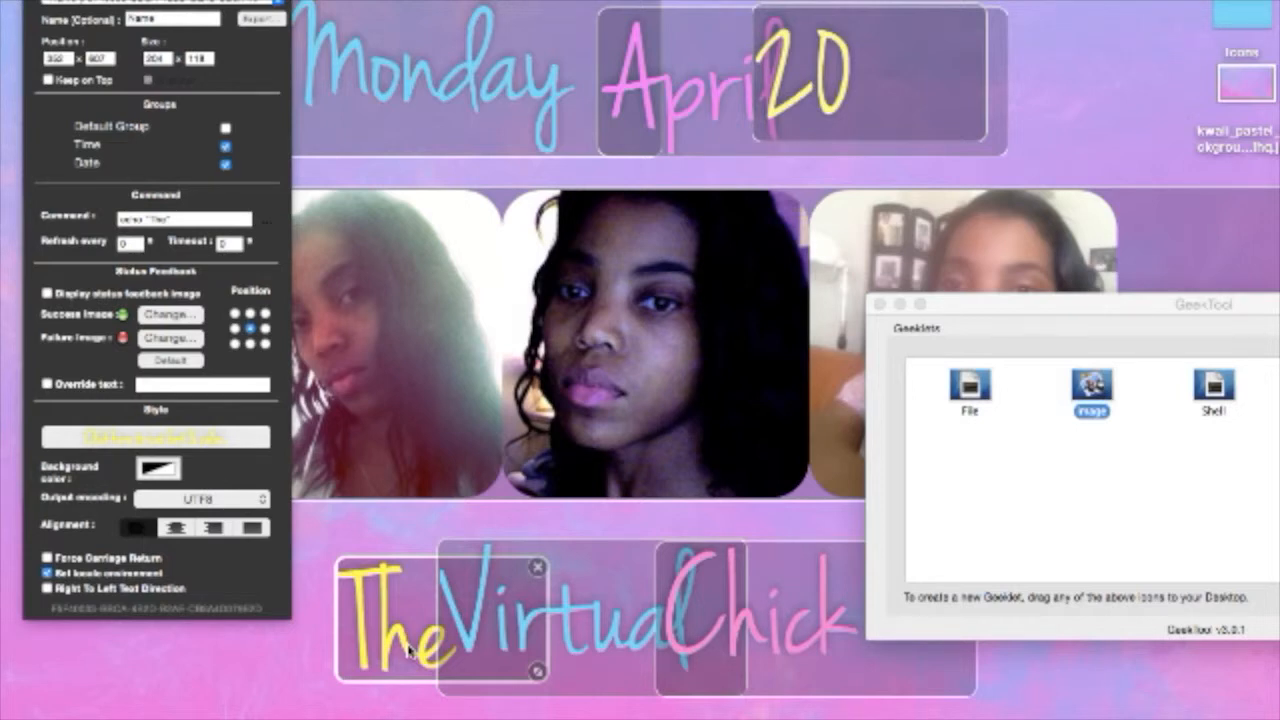
{"action": "left_click", "coordinate": [592, 628]}
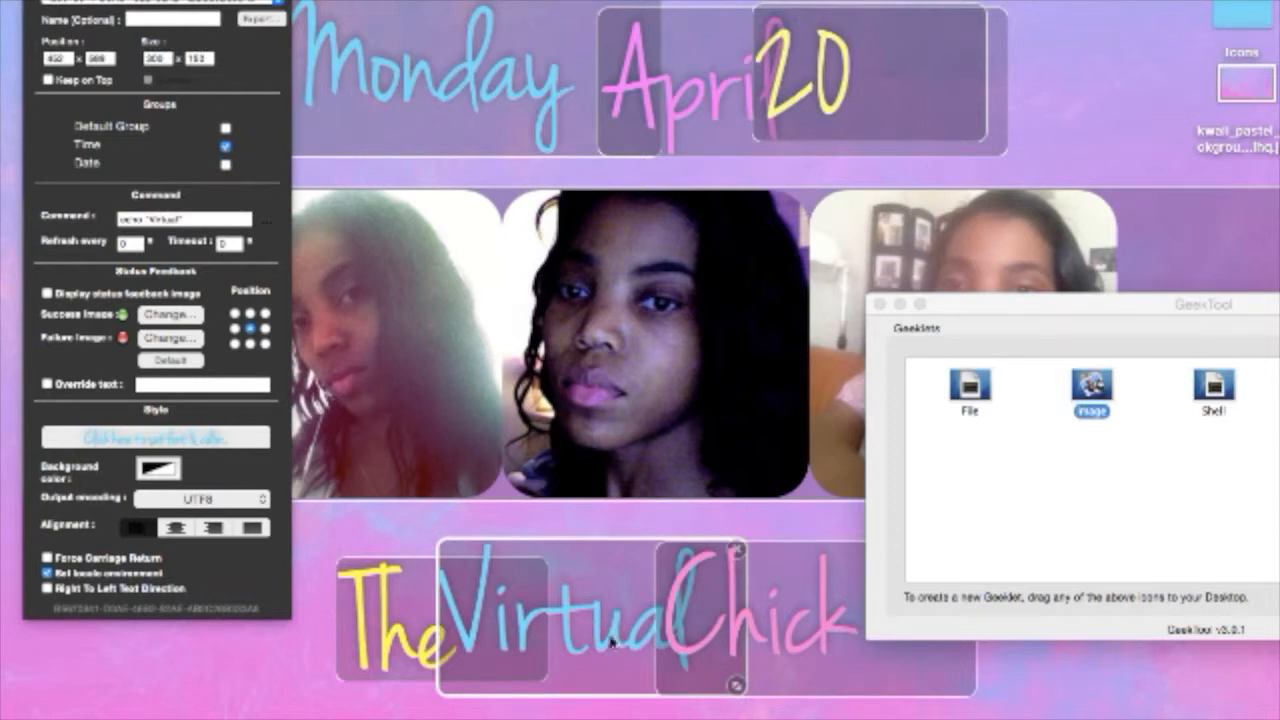
{"action": "left_click", "coordinate": [797, 668]}
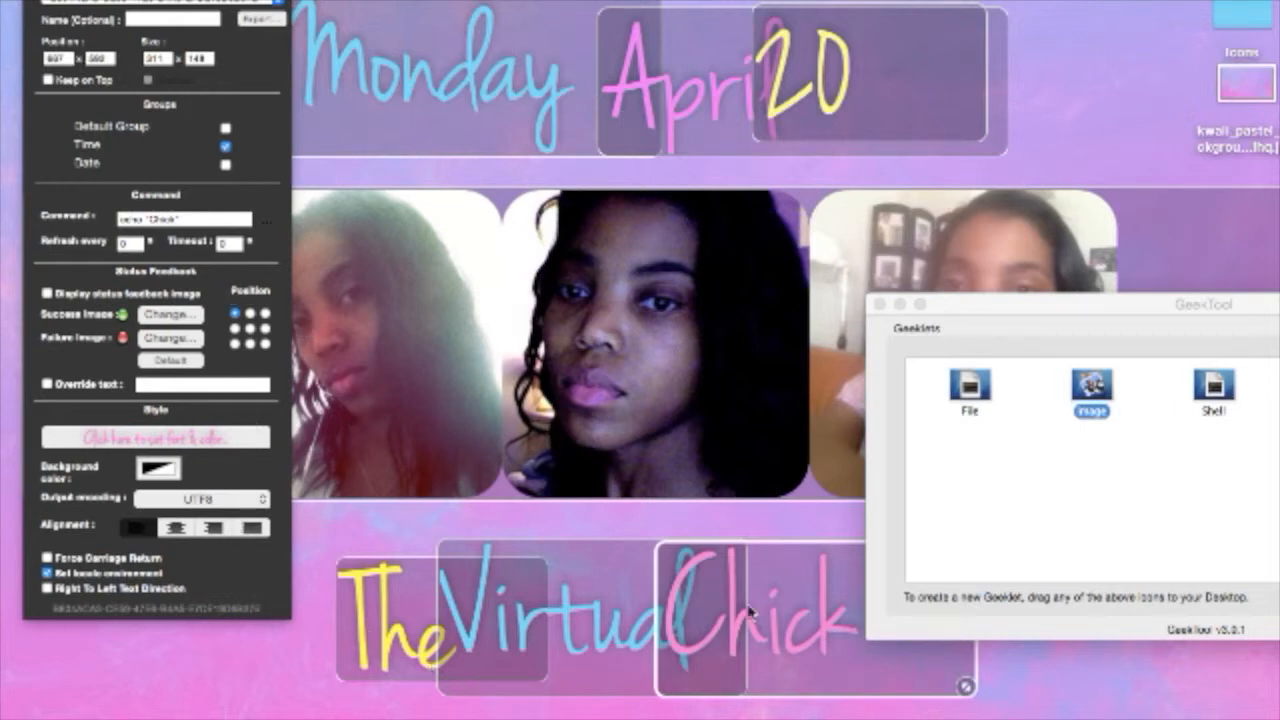
- Bring the whole GeekTool window into view, close it to clear the customized desktop, and reveal the Dock
{"action": "left_click_drag", "start_coordinate": [1115, 300], "coordinate": [768, 216]}
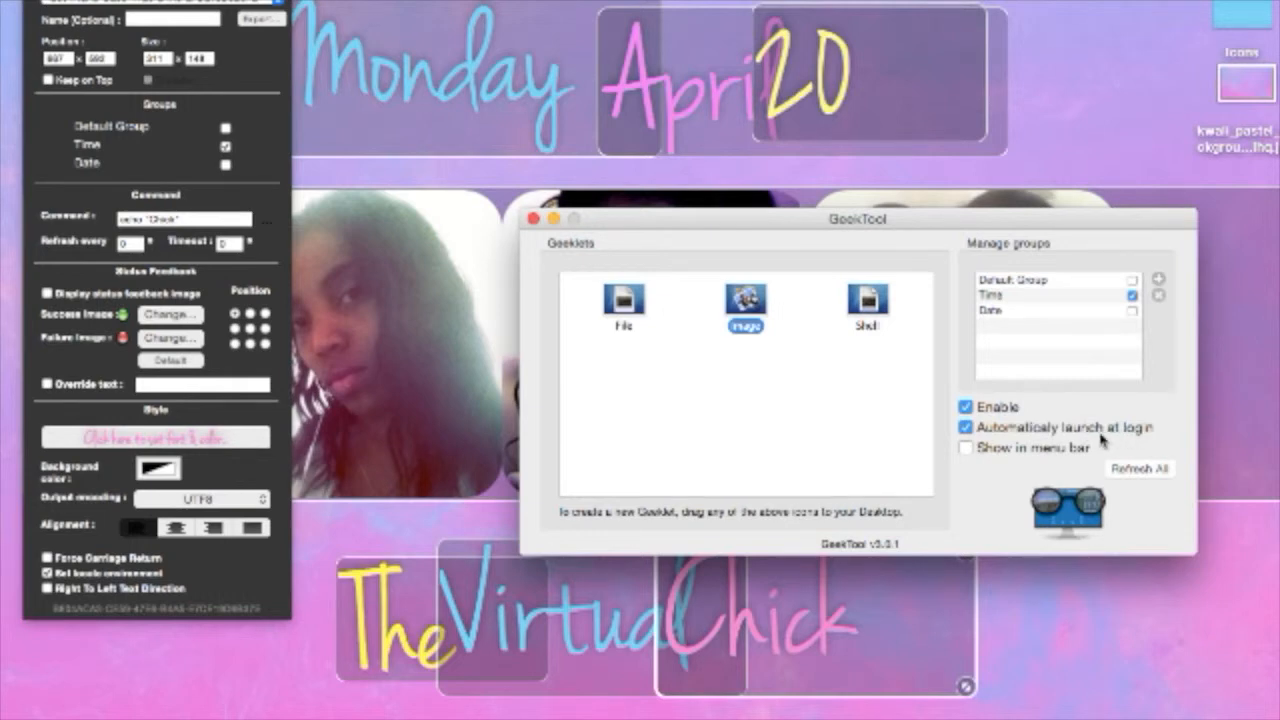
{"action": "left_click", "coordinate": [534, 219]}
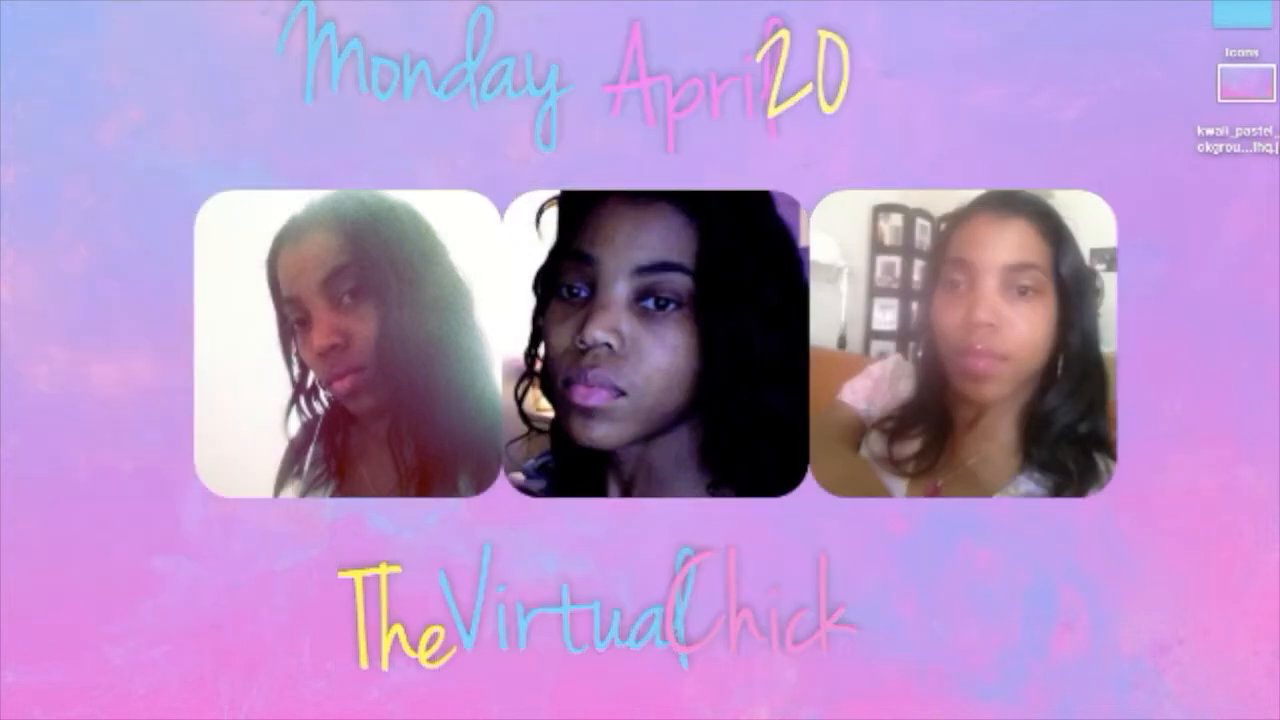
{"action": "mouse_move", "coordinate": [1099, 712]}
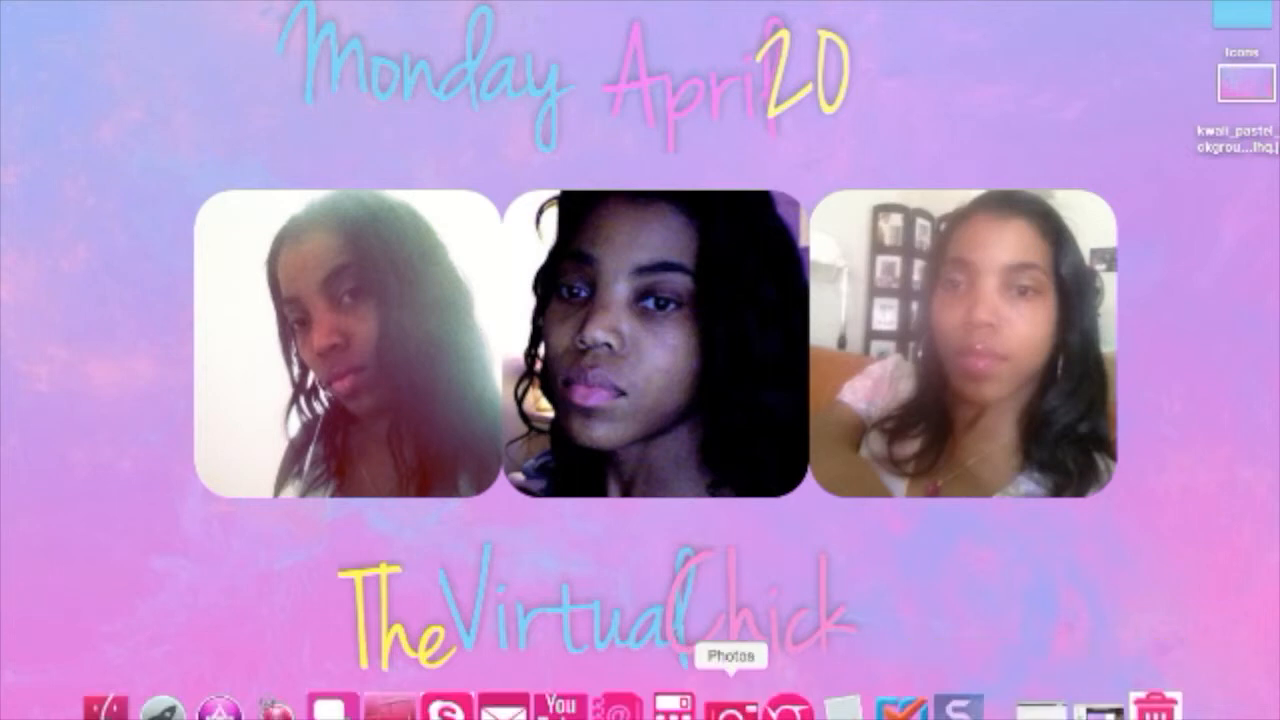